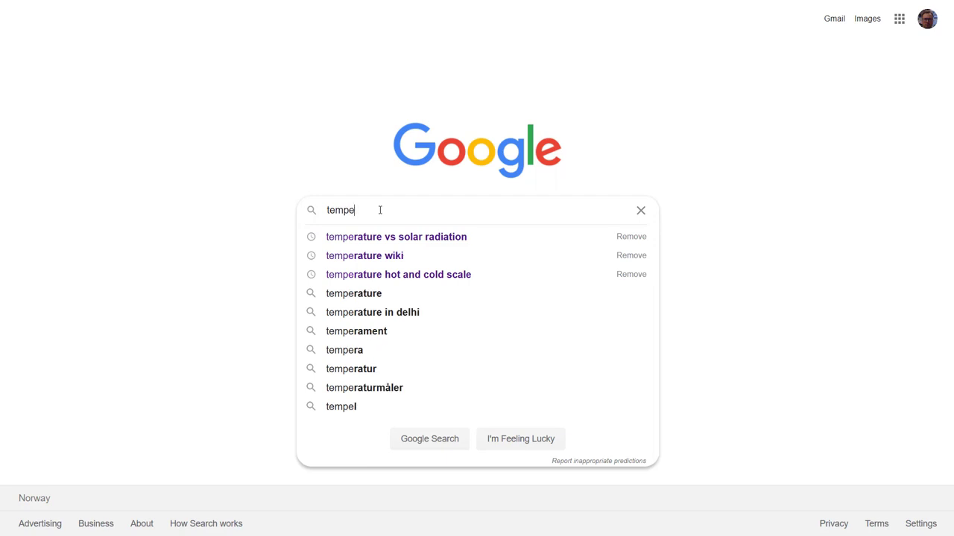
Search Google for "temperature sensor tmp32" and switch to the image results.
type("rature sen")
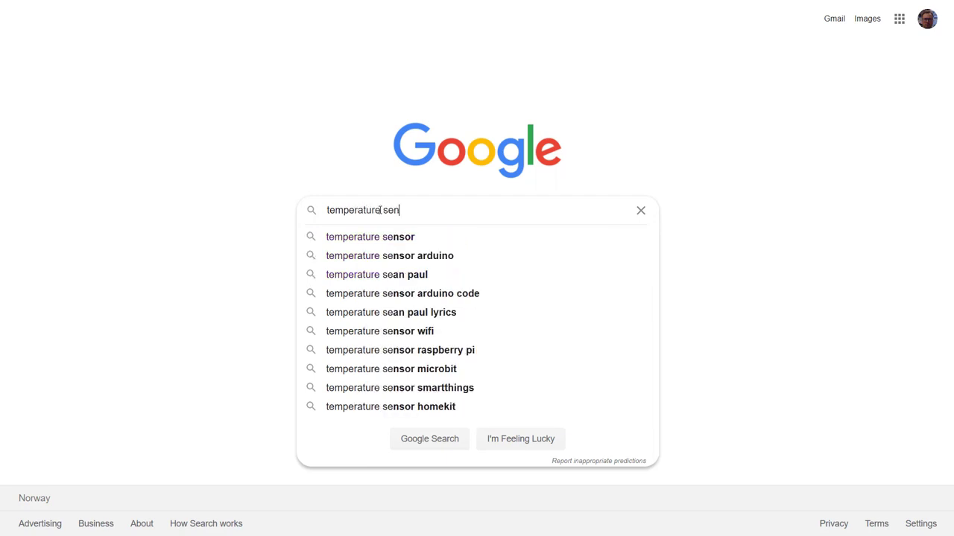
type("sor")
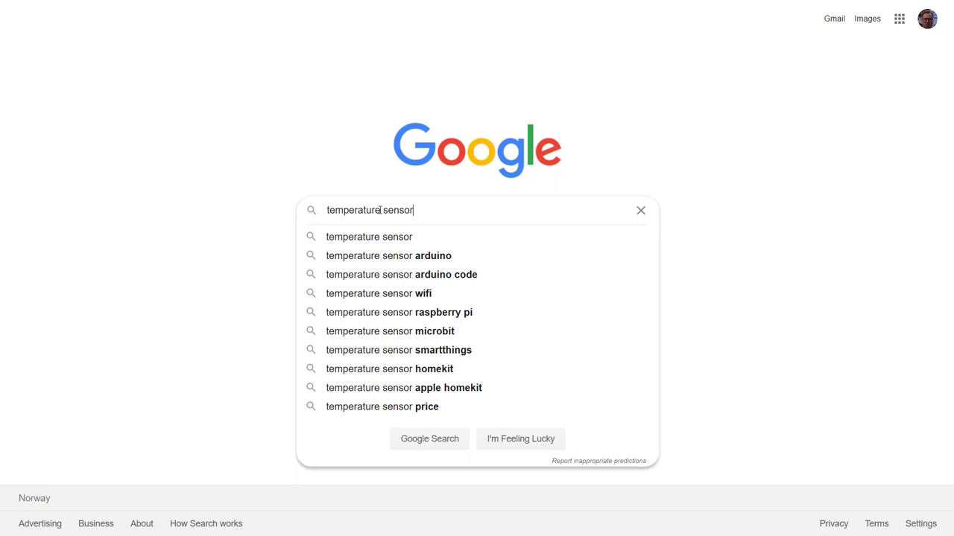
type(" tmp3")
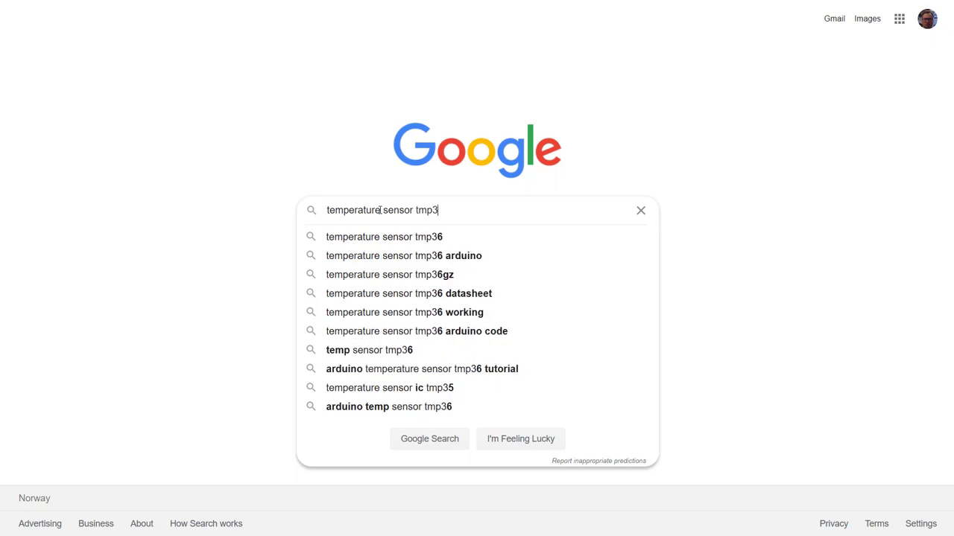
type("2")
key("Return")
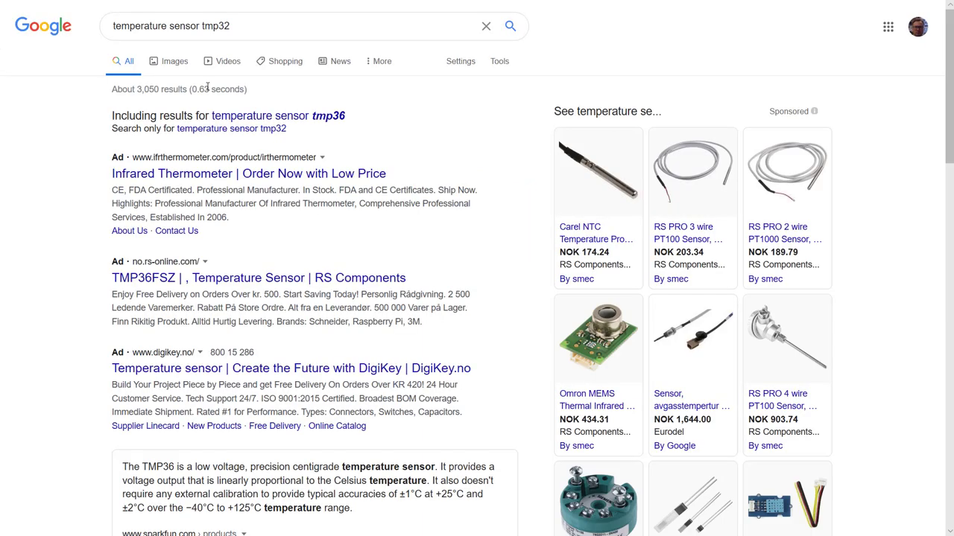
left_click(169, 65)
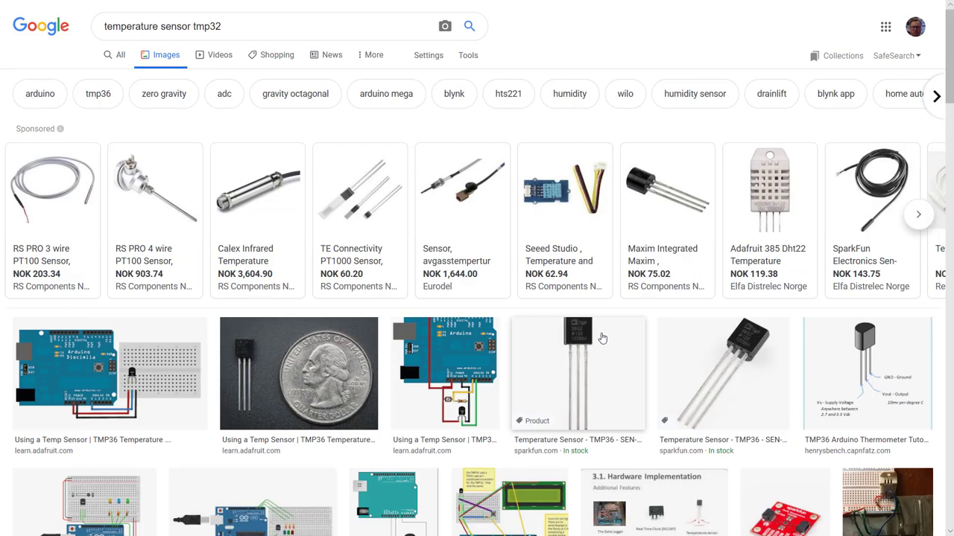
Browse the image results and open the Henry's Bench TMP36 pinout picture in the preview.
scroll(586, 341, "down", 10)
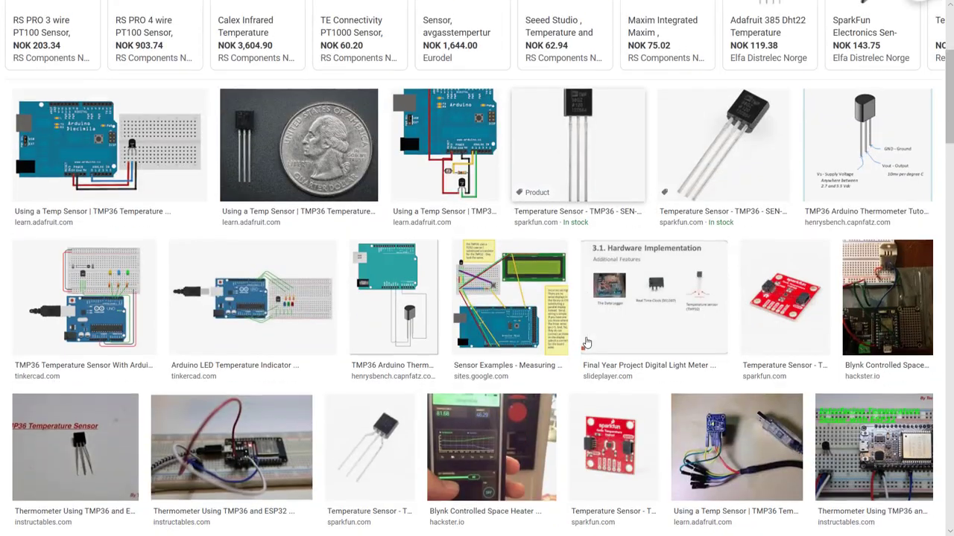
scroll(587, 342, "down", 10)
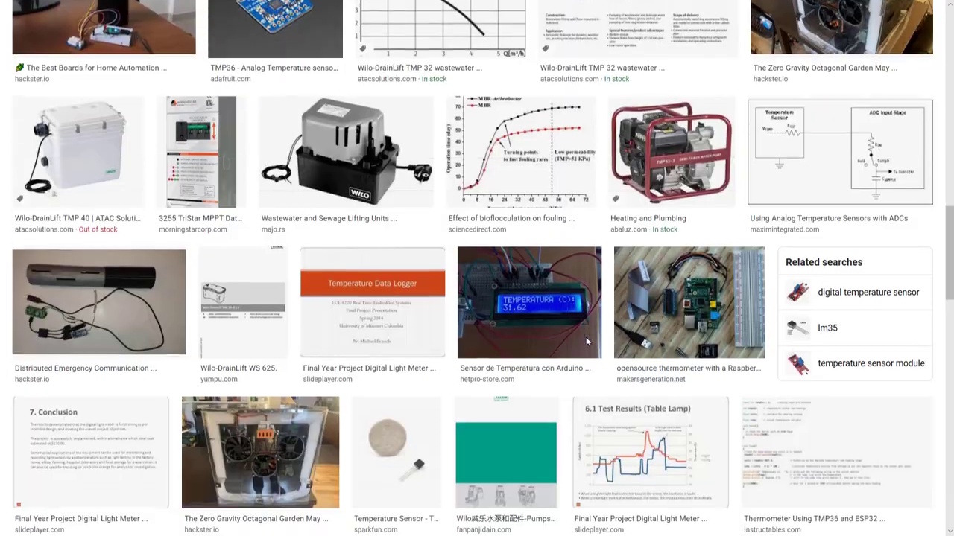
key("Home")
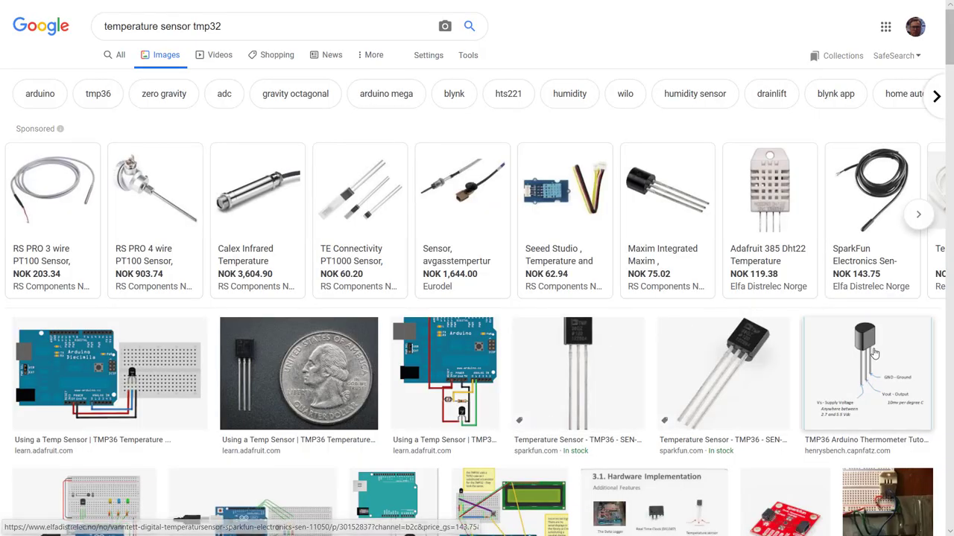
left_click(864, 354)
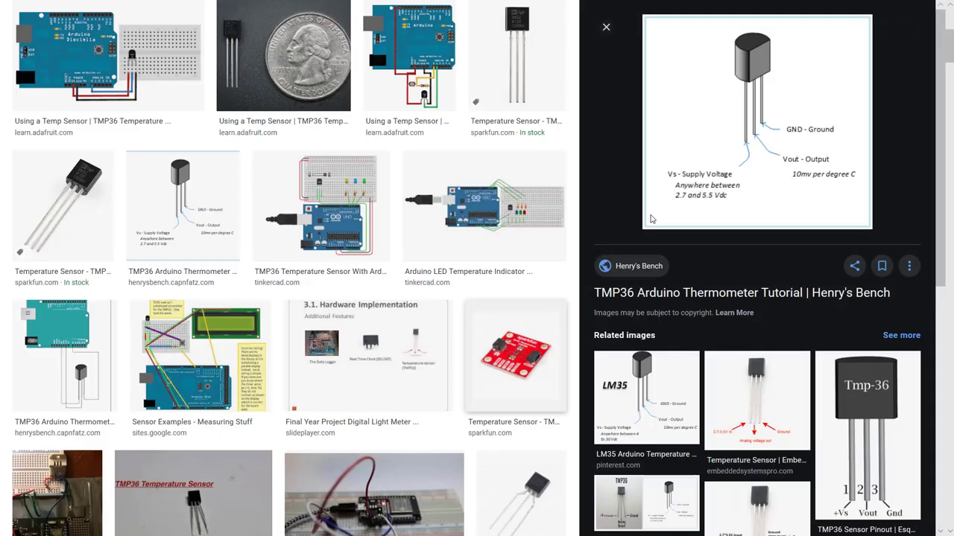
Save the previewed TMP36 pinout picture as temp.png in the C:\Temp folder.
right_click(719, 80)
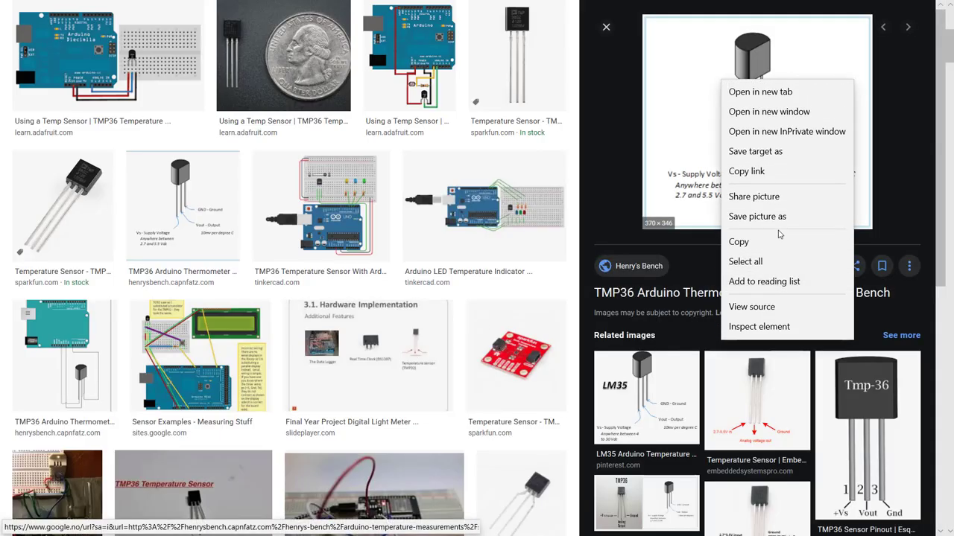
left_click(791, 222)
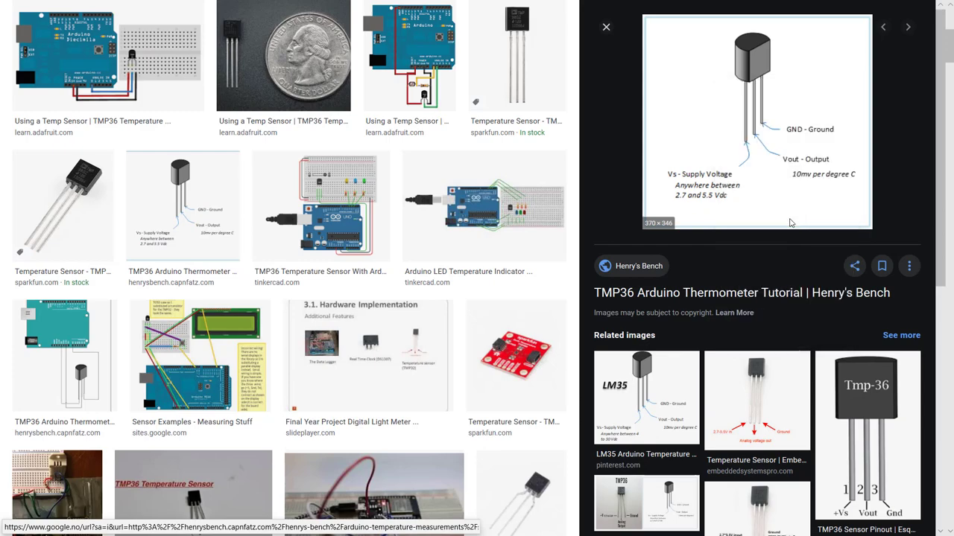
left_click_drag(284, 0, 371, 7)
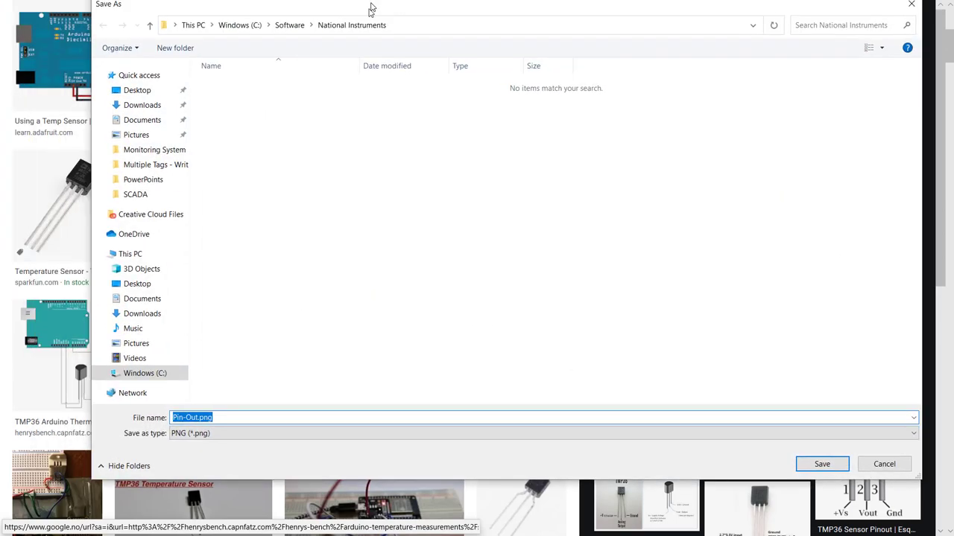
left_click(129, 257)
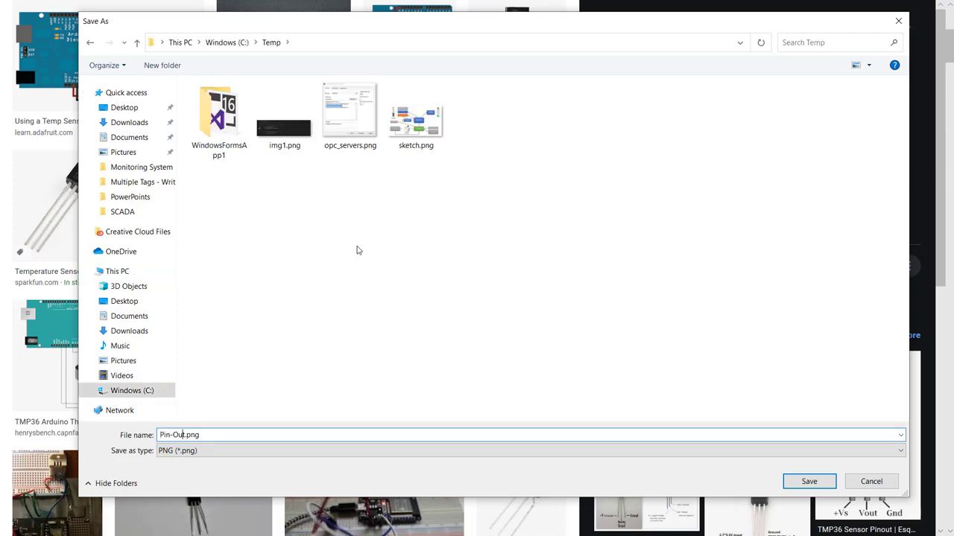
key("BackSpace")
key("BackSpace")
key("BackSpace")
key("BackSpace")
key("Return")
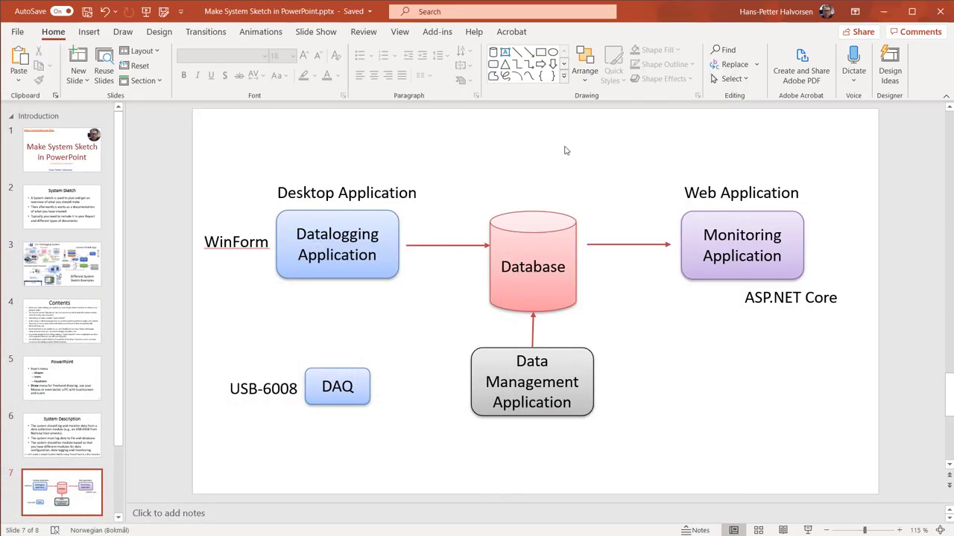
In PowerPoint, insert temp.png from C:\Temp on the system sketch slide, shrink it and place it below the DAQ box.
left_click(89, 32)
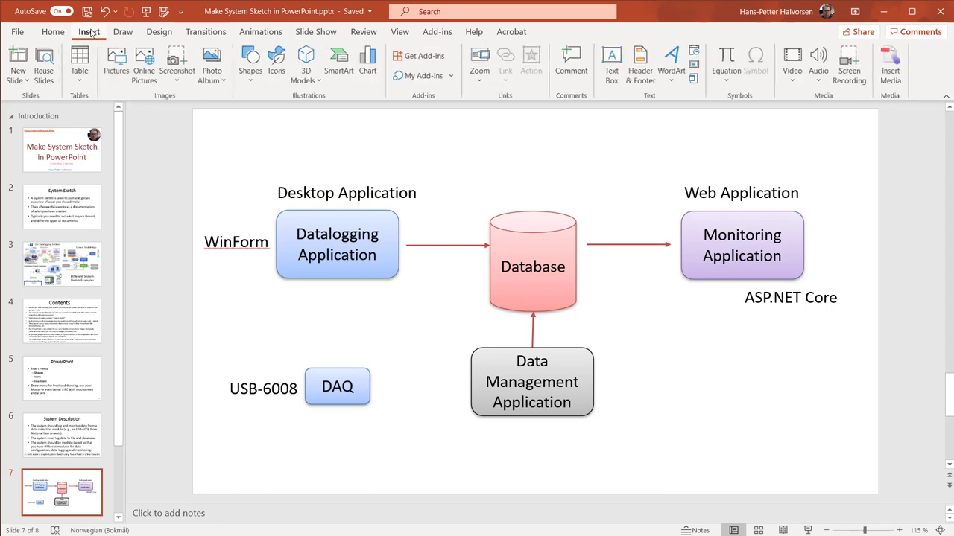
left_click(116, 66)
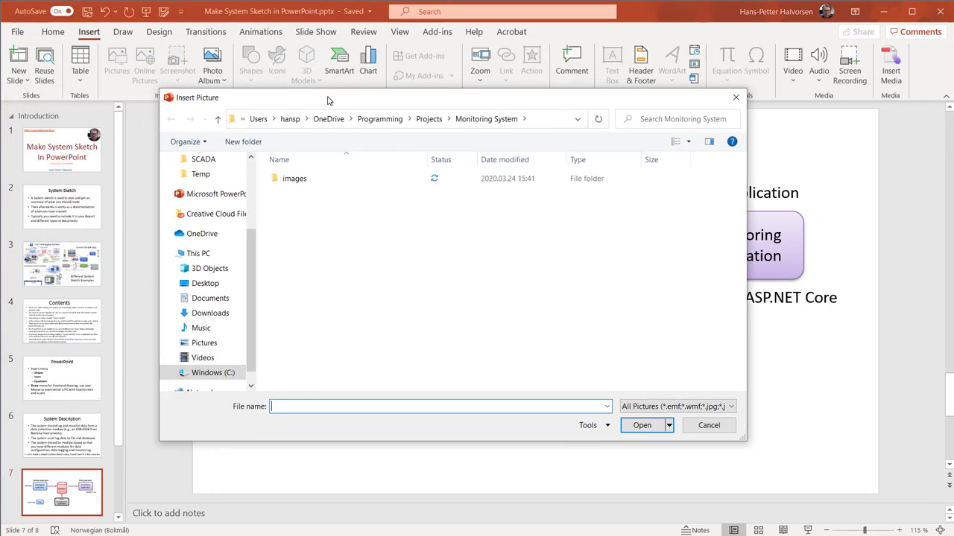
left_click(213, 373)
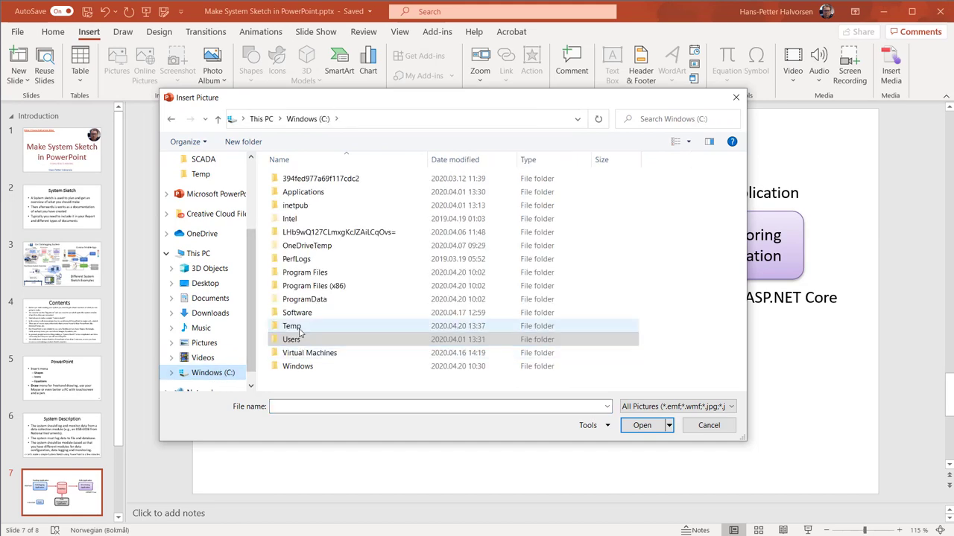
double_click(301, 326)
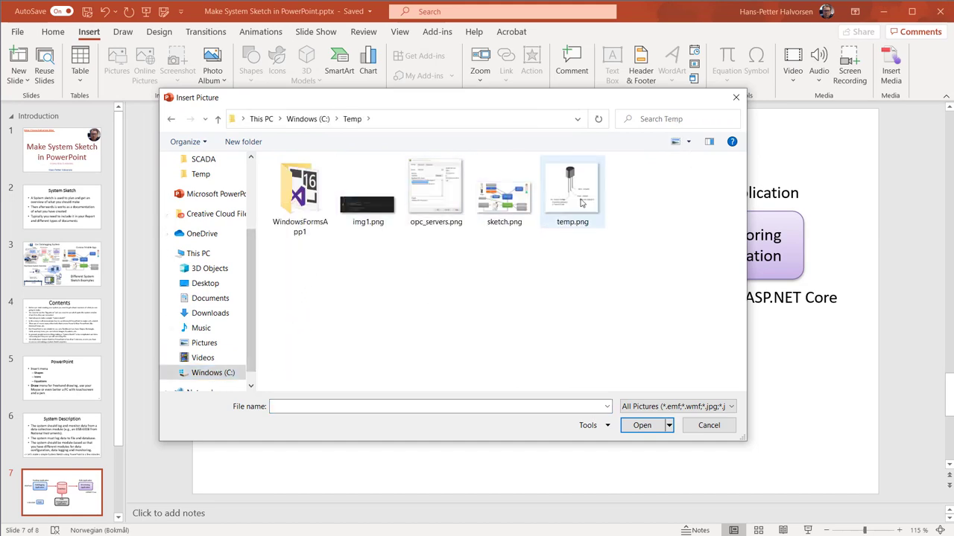
left_click(583, 187)
double_click(583, 186)
left_click_drag(665, 180, 465, 353)
left_click_drag(445, 386, 417, 452)
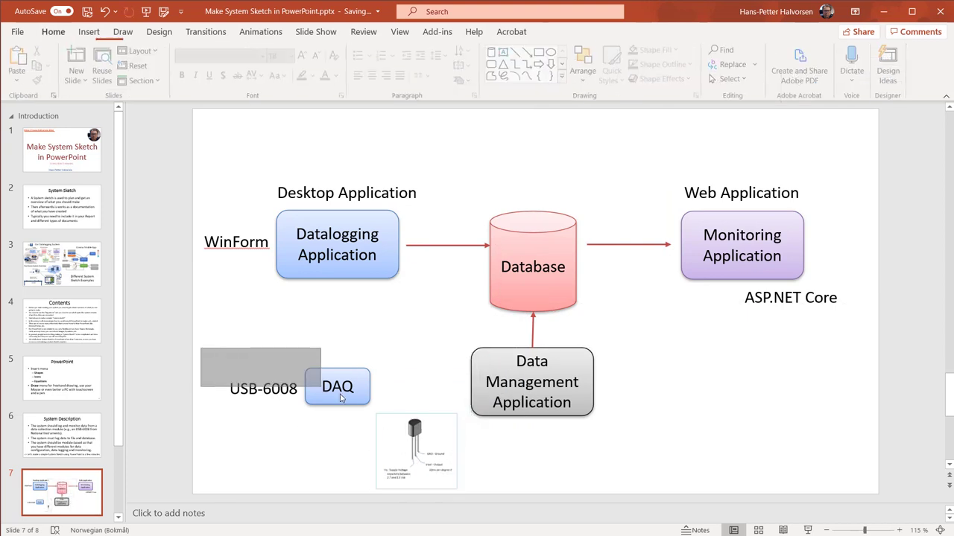
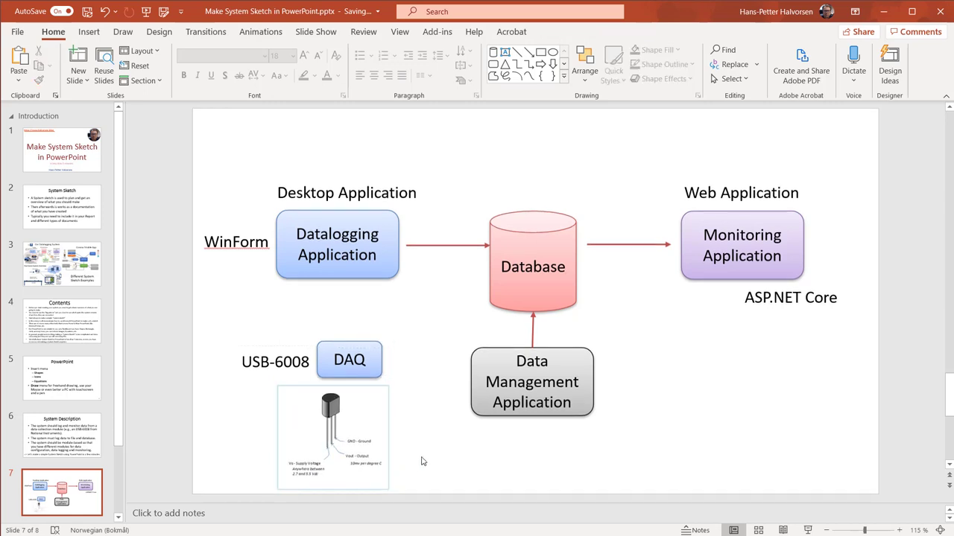
Duplicate the Data Management Application box and place the copy above the Database cylinder.
left_click(577, 420)
key("ctrl+v")
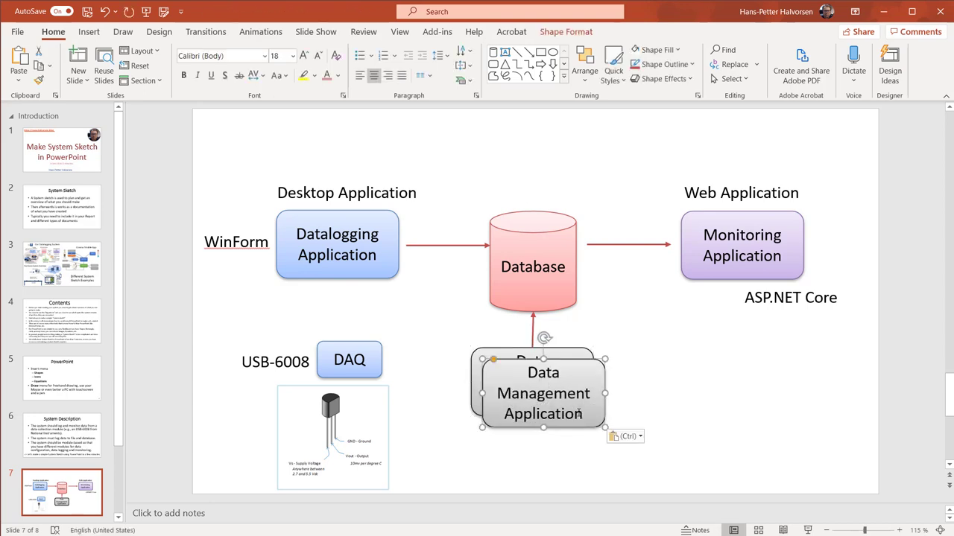
left_click_drag(546, 388, 529, 149)
left_click_drag(915, 491, 194, 101)
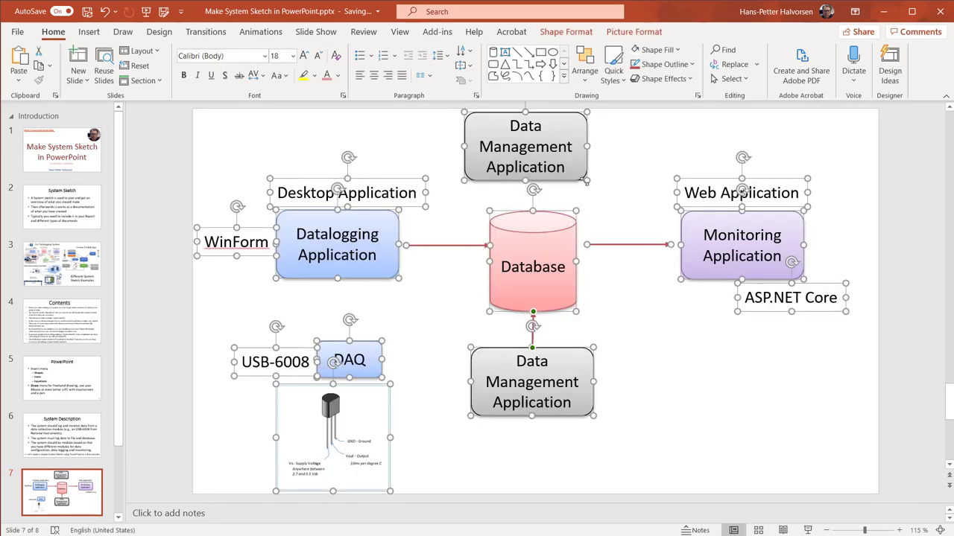
Replace the copied box's text with "Calcualtions" and reduce the box to about 1.4 cm high and 4.8 cm wide.
triple_click(546, 143)
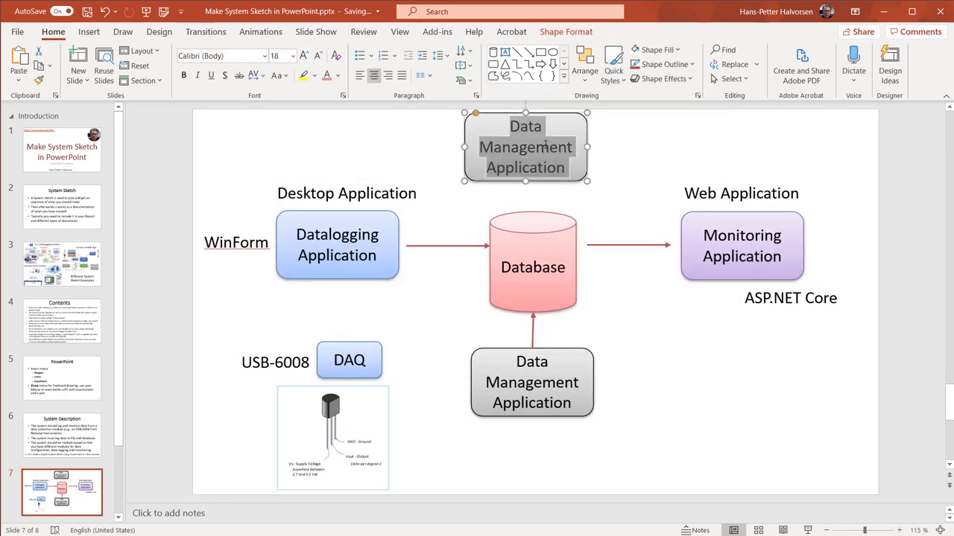
type("Calcualtions")
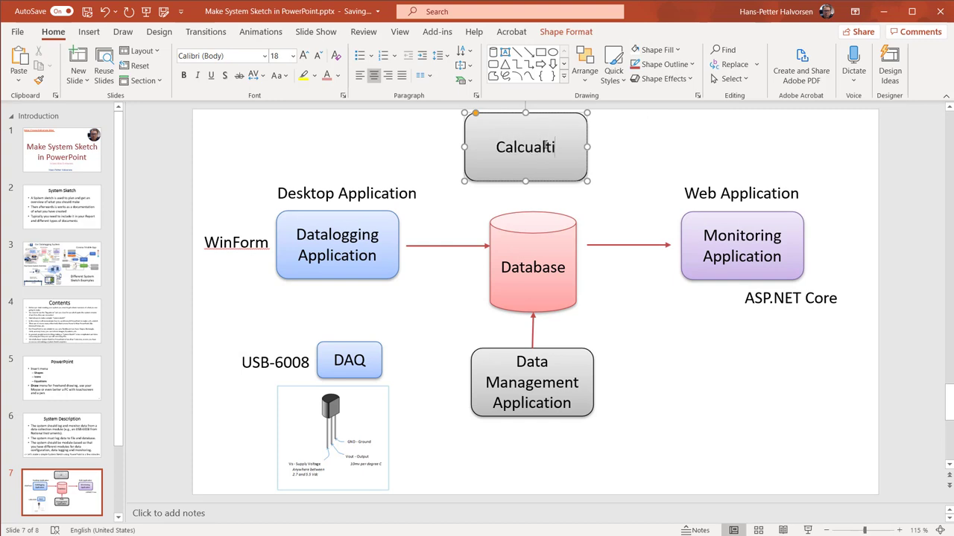
left_click_drag(587, 113, 594, 142)
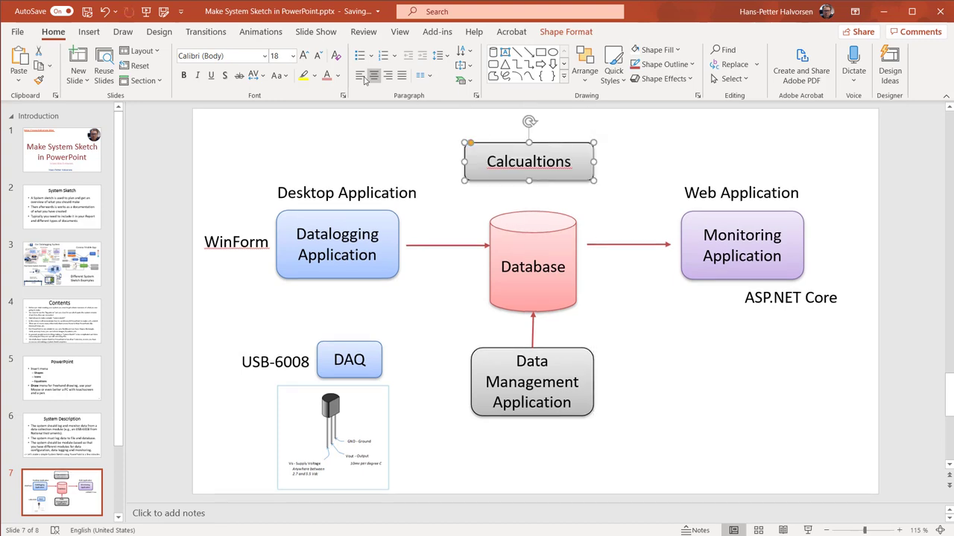
Apply the light green preset shape style to the box above the Database and shift it slightly left.
left_click(582, 34)
left_click(295, 65)
left_click_drag(587, 176, 580, 176)
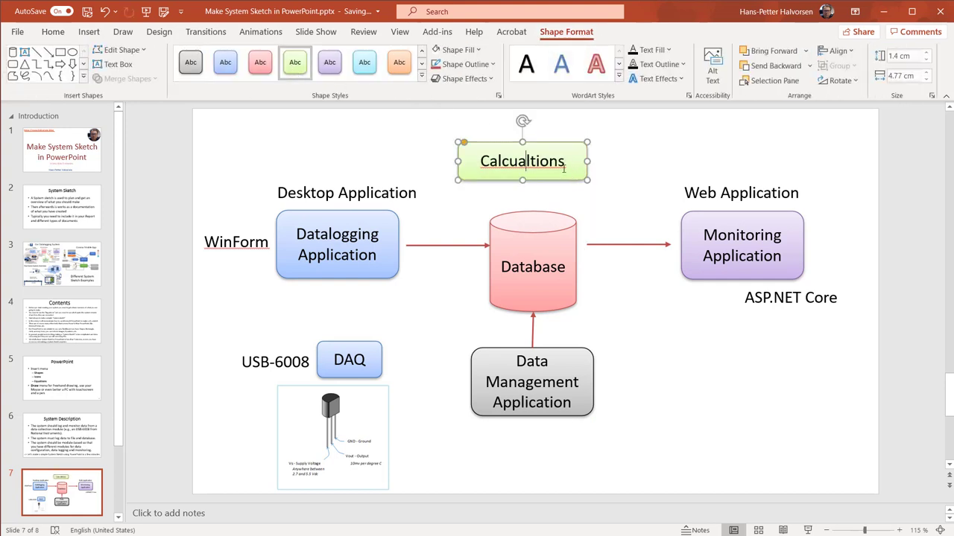
Correct the spelling of the green box's label to "Calculations".
key("BackSpace")
key("Right")
type("a")
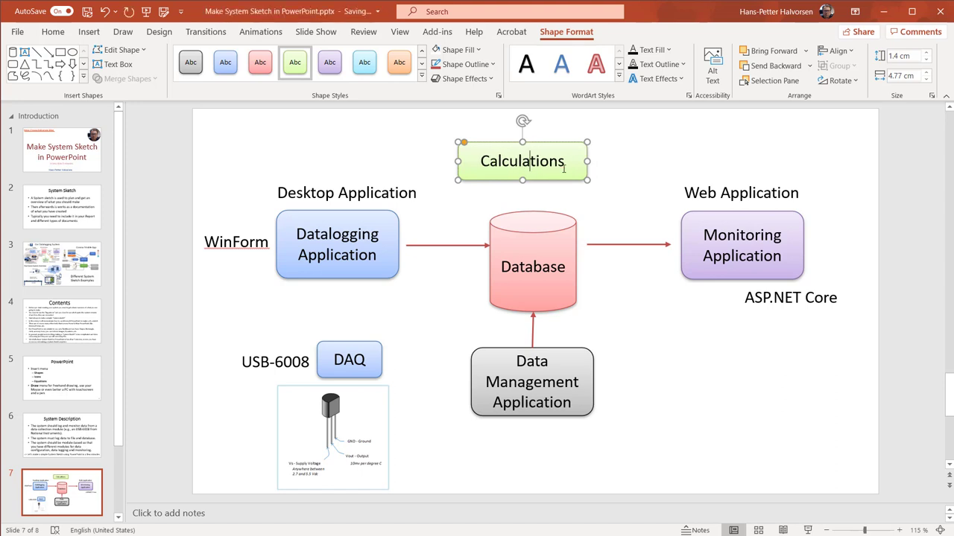
left_click(648, 151)
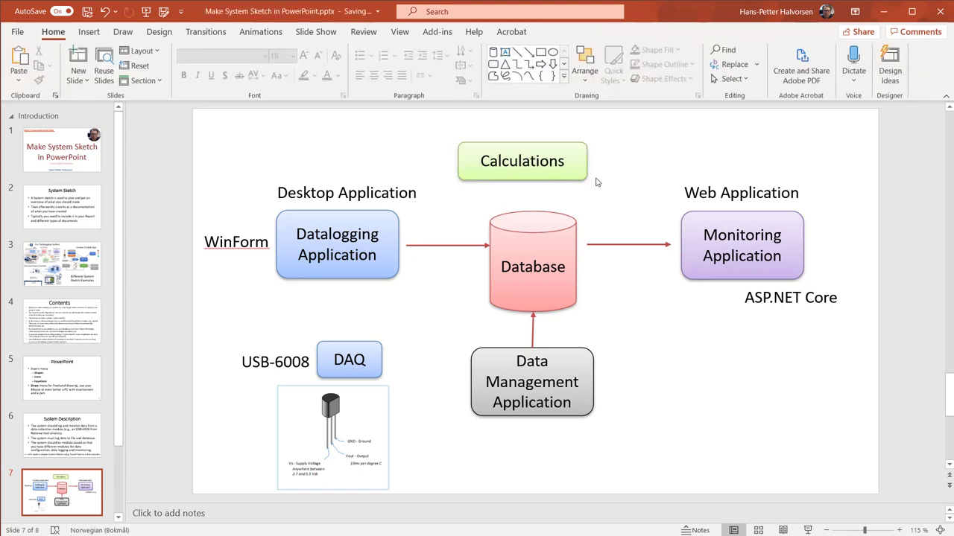
Insert the equation y = ax + b to the right of the Calculations box.
left_click(95, 34)
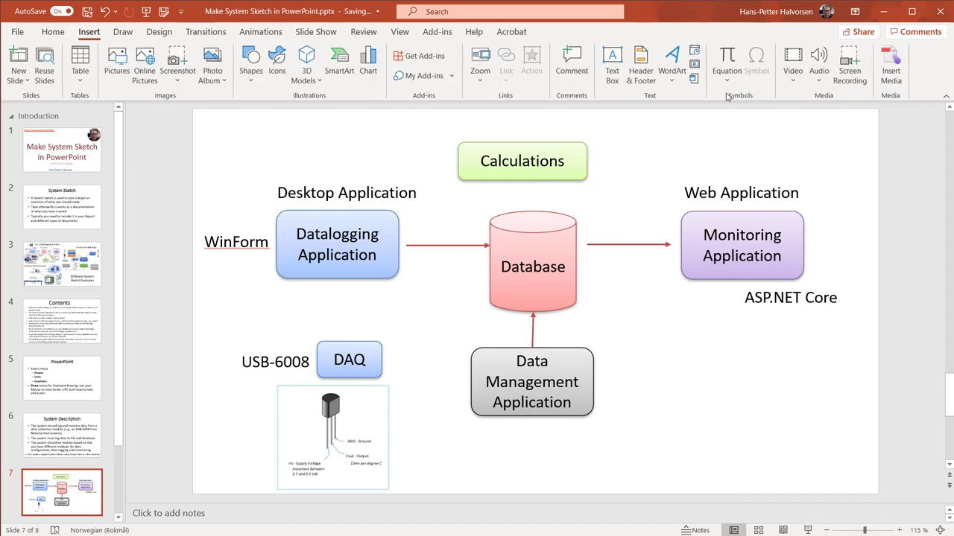
left_click(727, 60)
left_click_drag(630, 289, 694, 172)
left_click(655, 170)
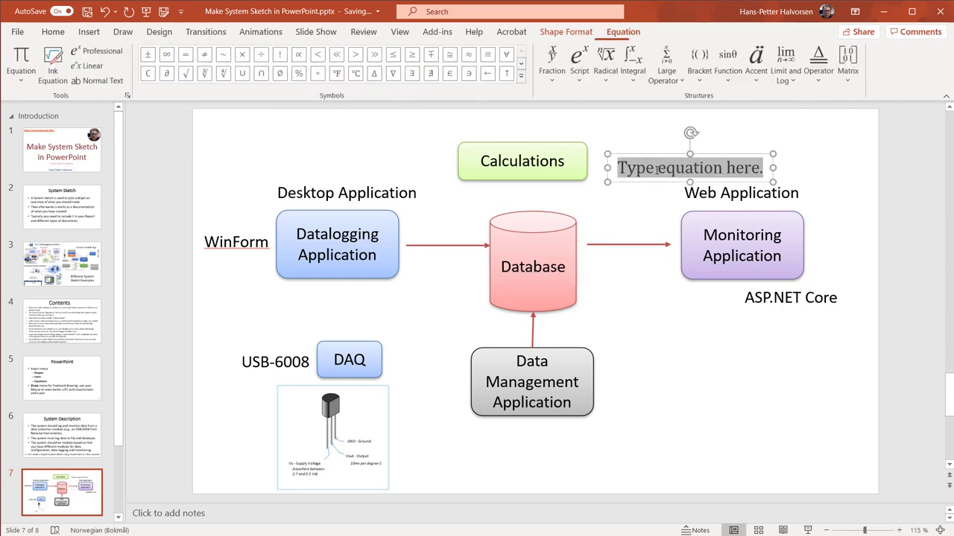
type("y = ")
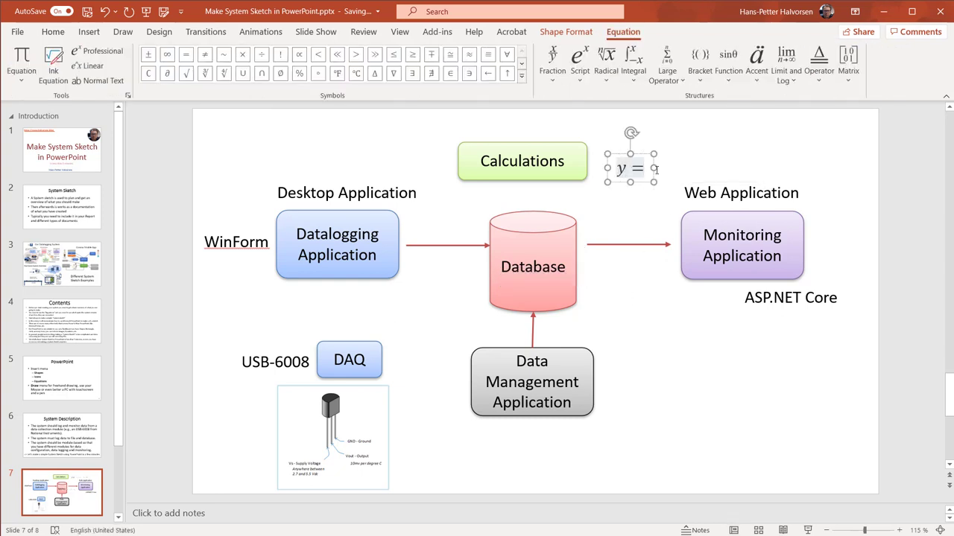
type("ax0b")
key("BackSpace")
key("BackSpace")
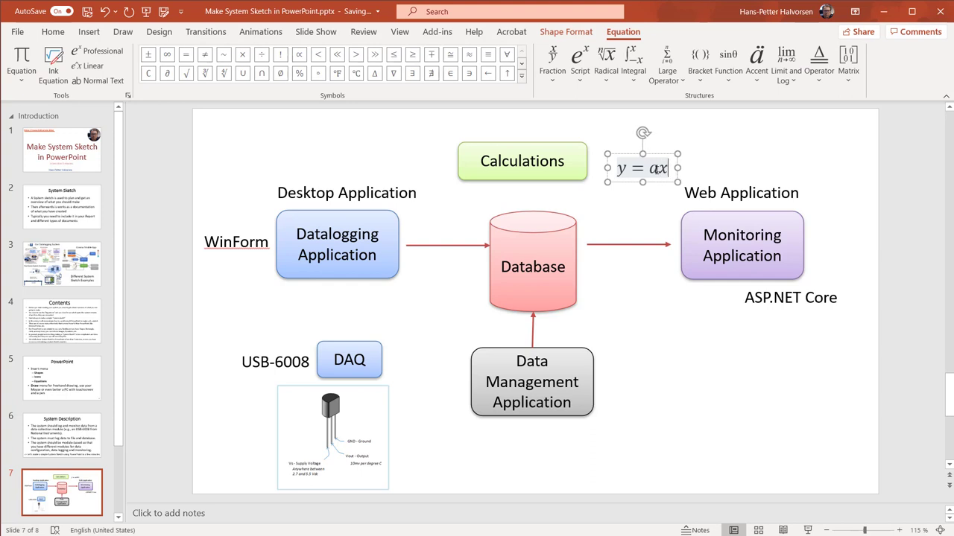
type("+b")
Move the equation up and left so it sits close beside the Calculations box.
left_click_drag(681, 178, 614, 166)
left_click(635, 177)
left_click(614, 207)
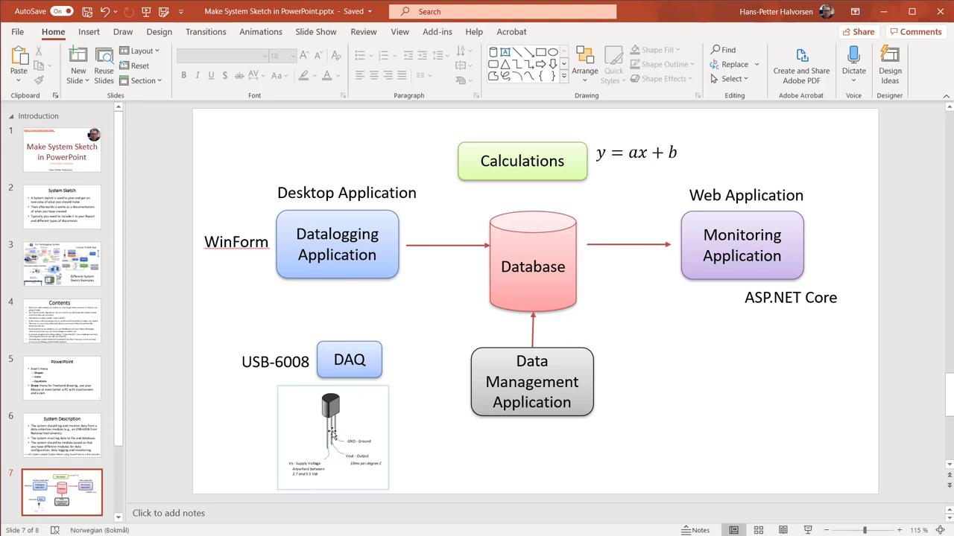
Search the icons for "File", insert the download-arrow icon and place it above the Desktop Application label.
left_click(91, 33)
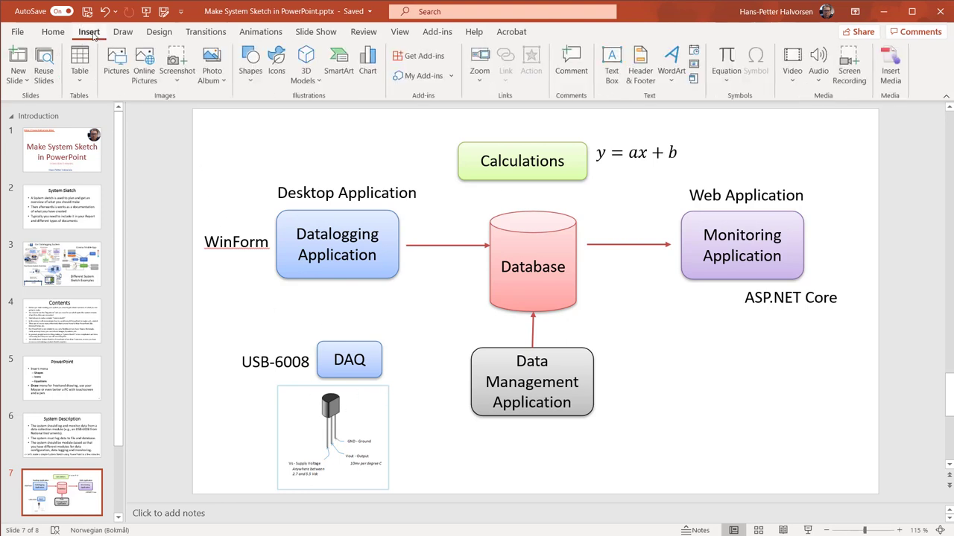
left_click(277, 67)
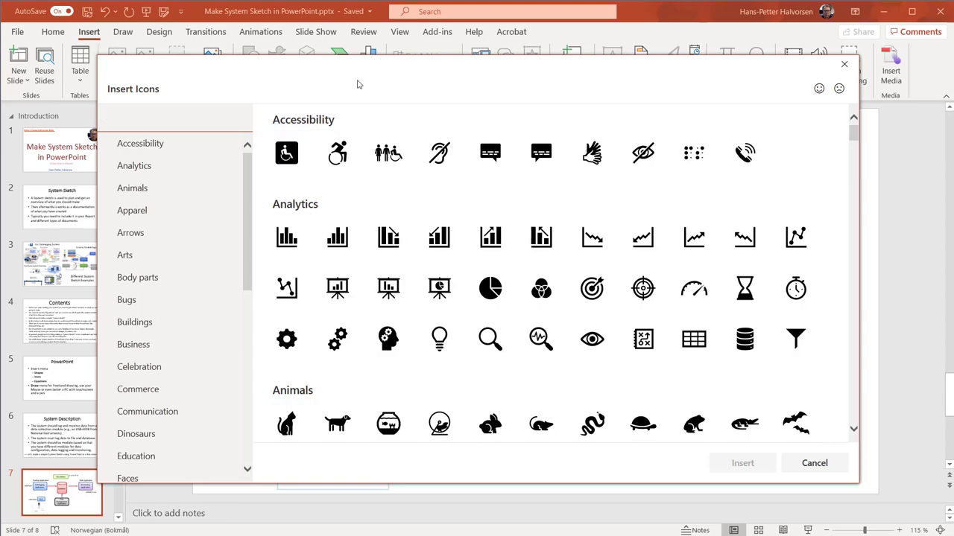
left_click_drag(680, 72, 681, 338)
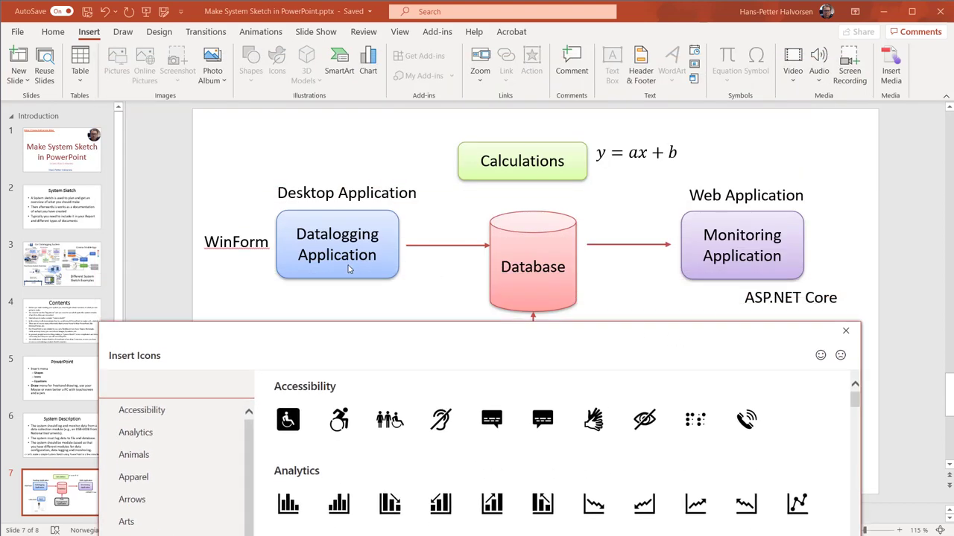
left_click_drag(525, 339, 537, 63)
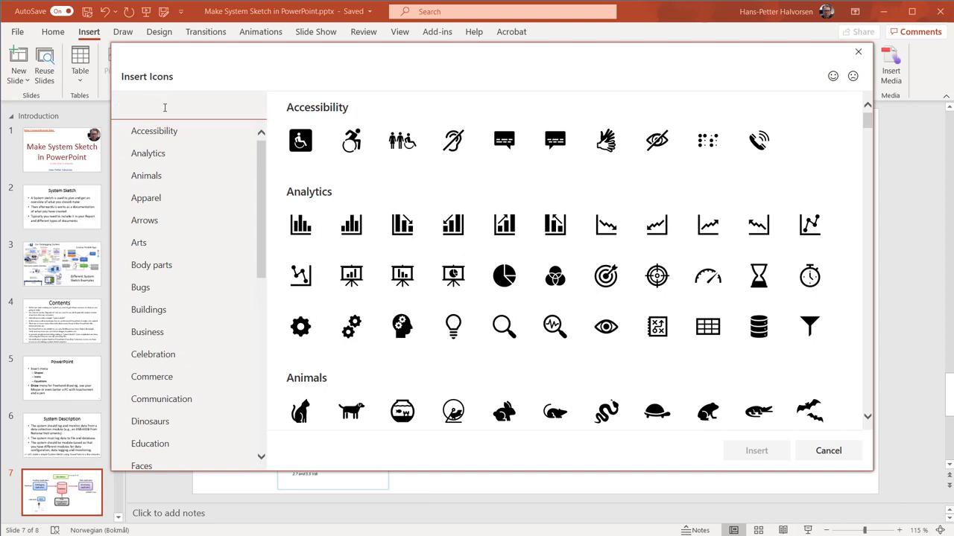
type("File")
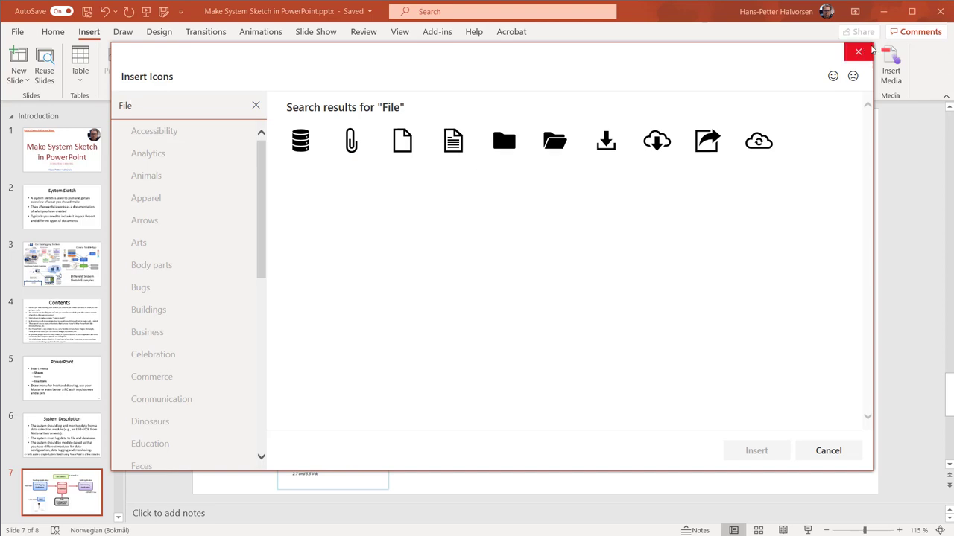
left_click_drag(874, 42, 781, 66)
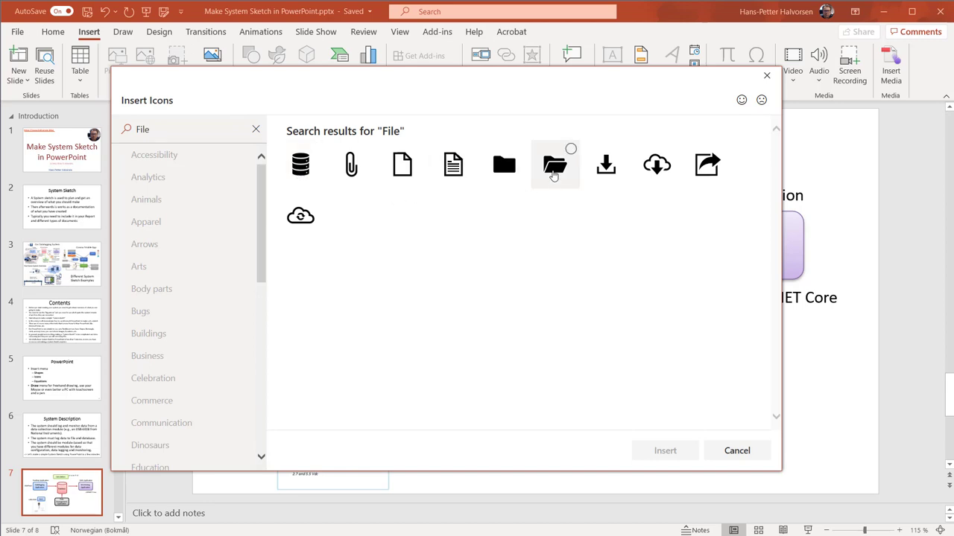
left_click(607, 165)
left_click(666, 451)
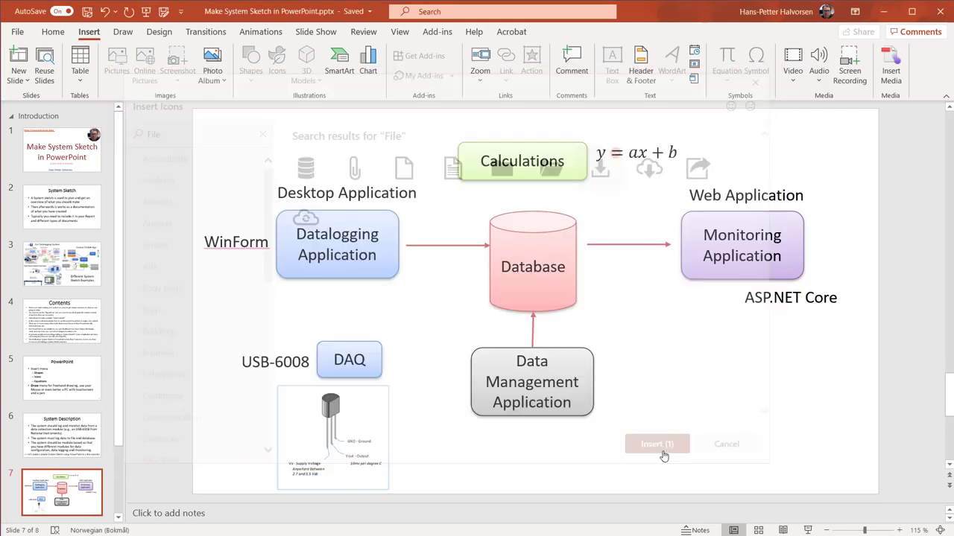
left_click_drag(534, 297, 336, 148)
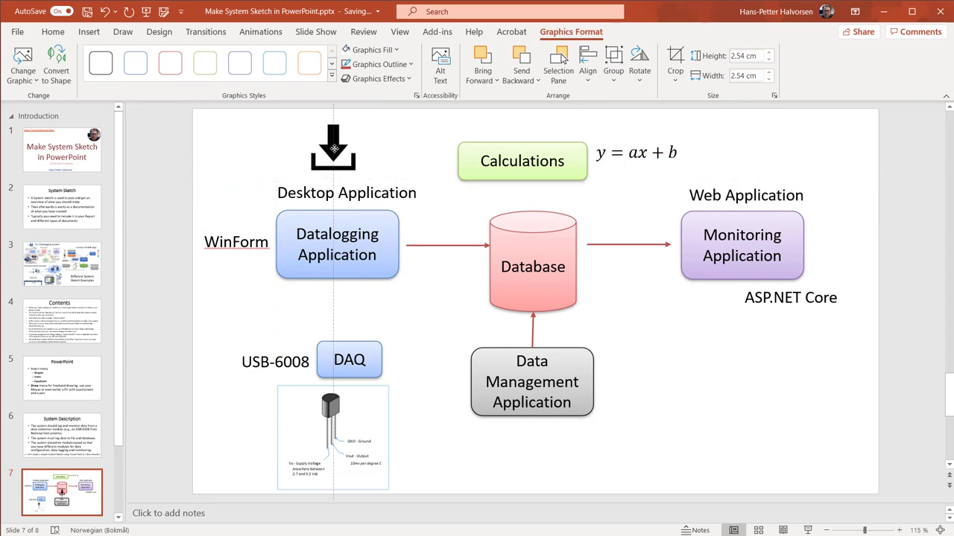
Add an arrow from the Datalogging Application box up to the download icon, with the Desktop Application label moved aside to the right.
left_click(439, 246)
left_click_drag(379, 221, 335, 178)
left_click(457, 246)
Duplicate the WinForm label, place the copy just left of the download icon and change its text to "TextFile".
left_click(251, 227)
key("ctrl+c")
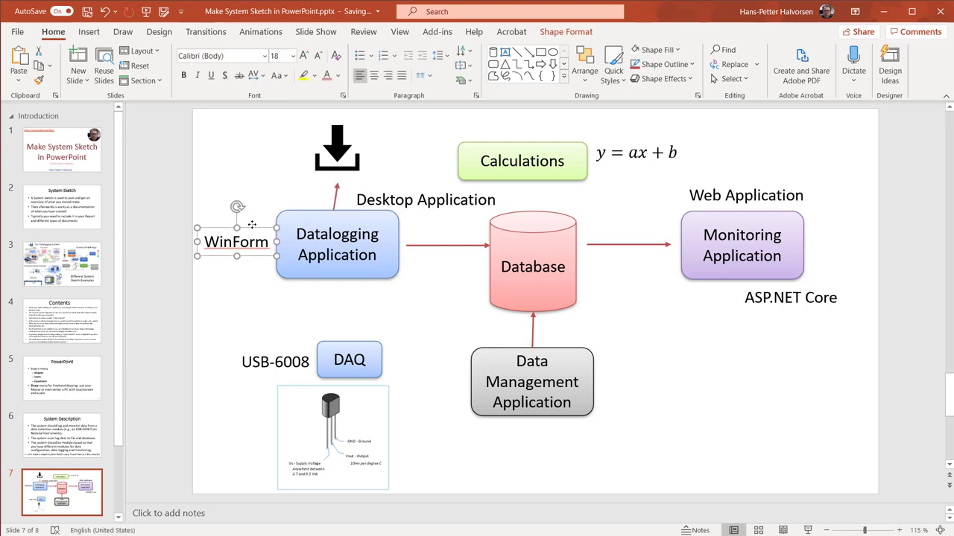
key("ctrl+v")
left_click_drag(264, 272, 277, 161)
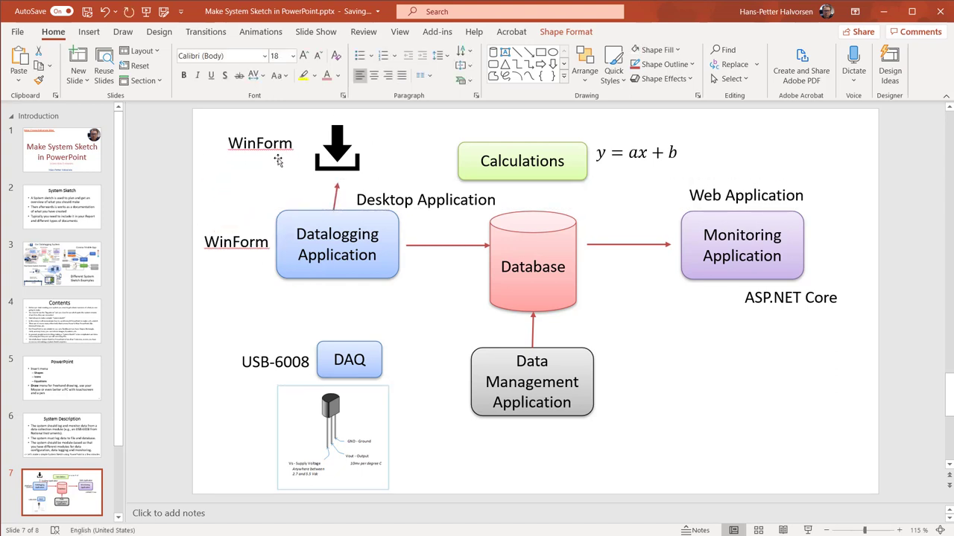
double_click(276, 152)
type("Te")
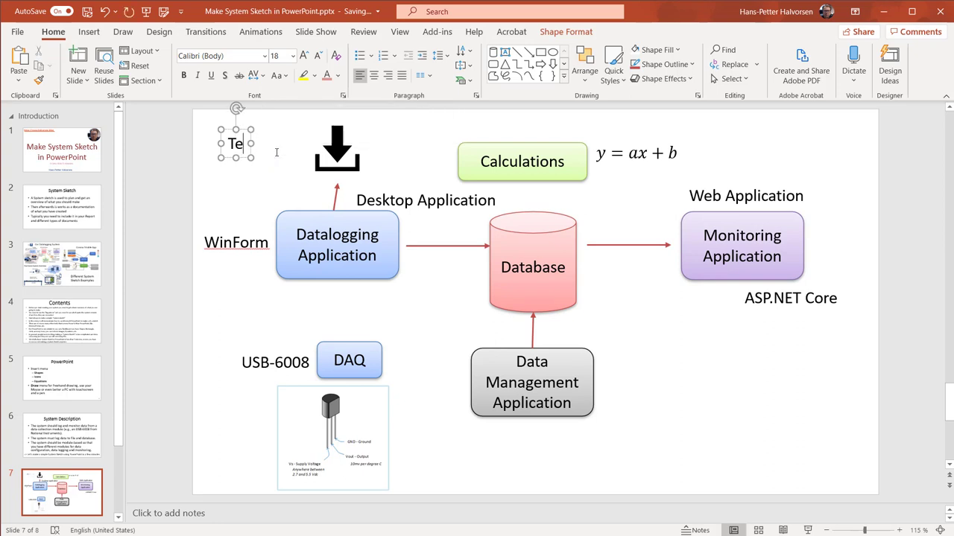
type("xtFile")
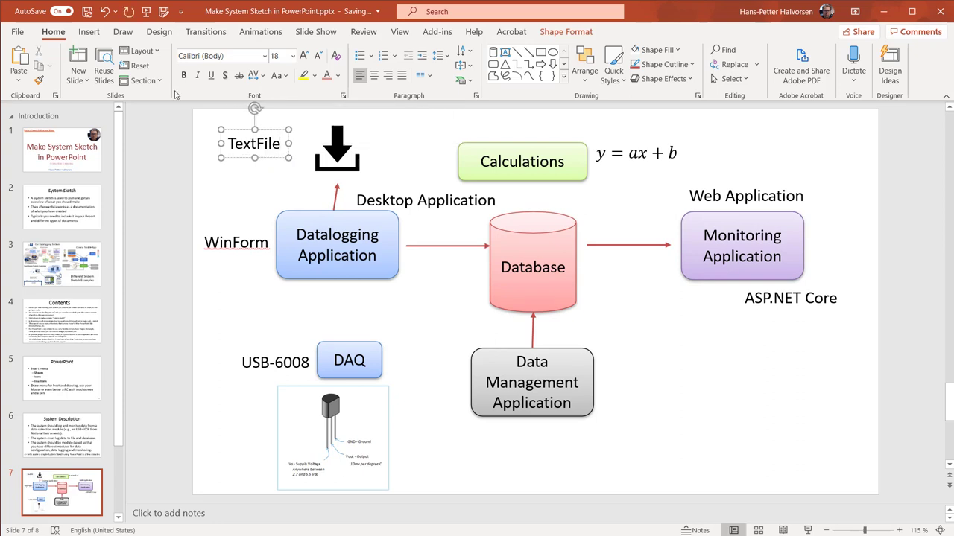
left_click_drag(271, 157, 284, 157)
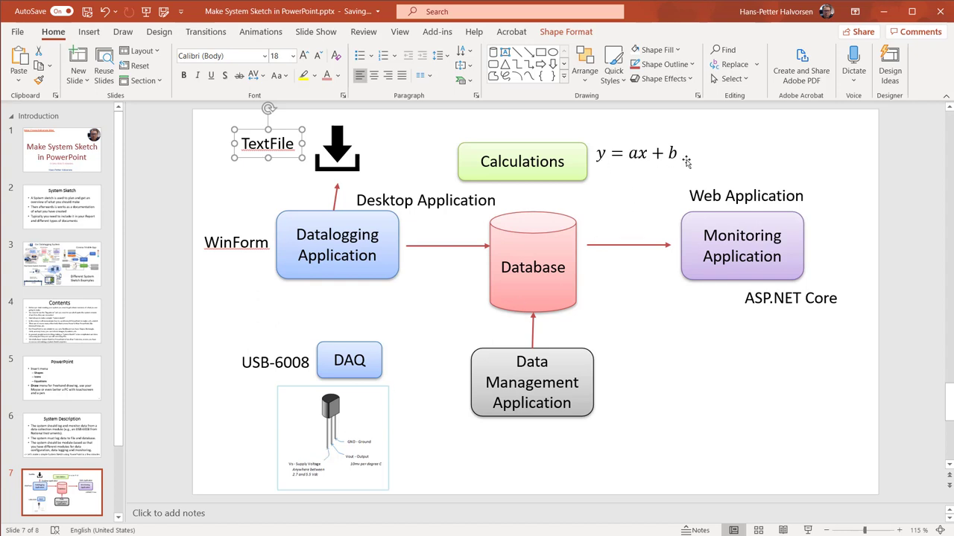
Straighten the arrow above the Datalogging Application box so it runs vertically up to the download icon.
key("alt+n")
left_click(338, 186)
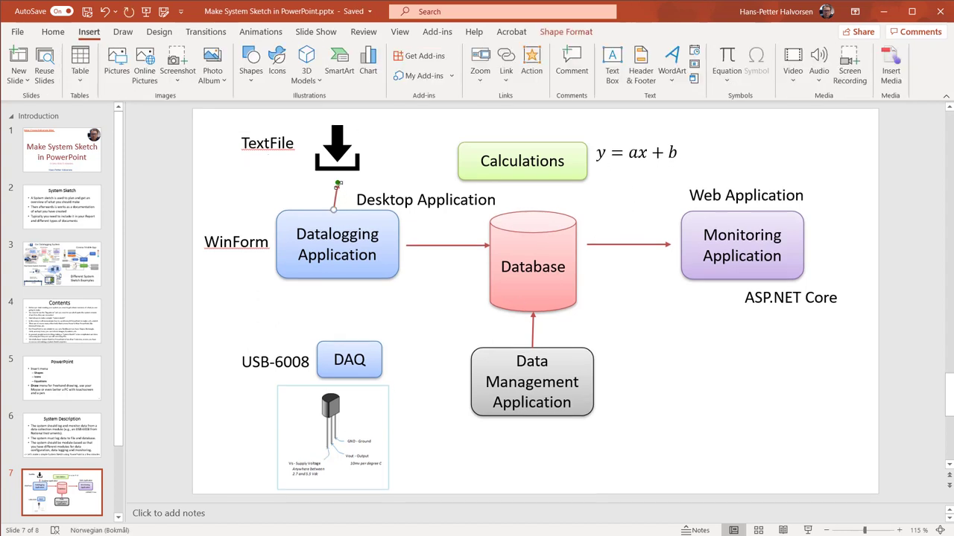
left_click_drag(335, 182, 333, 172)
left_click(302, 197)
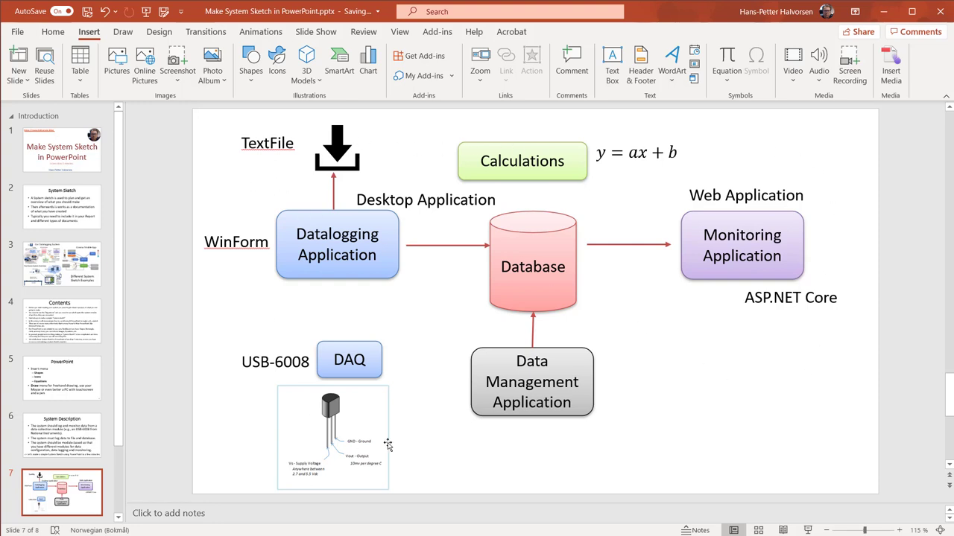
Search the icons for "temp" and insert the plain thermometer icon.
left_click(277, 64)
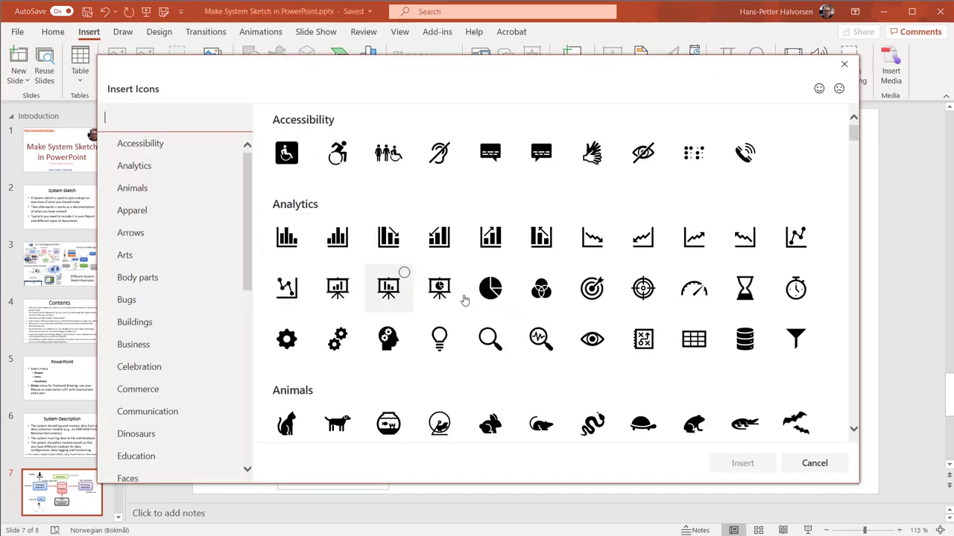
scroll(468, 298, "down", 3)
scroll(468, 298, "down", 20)
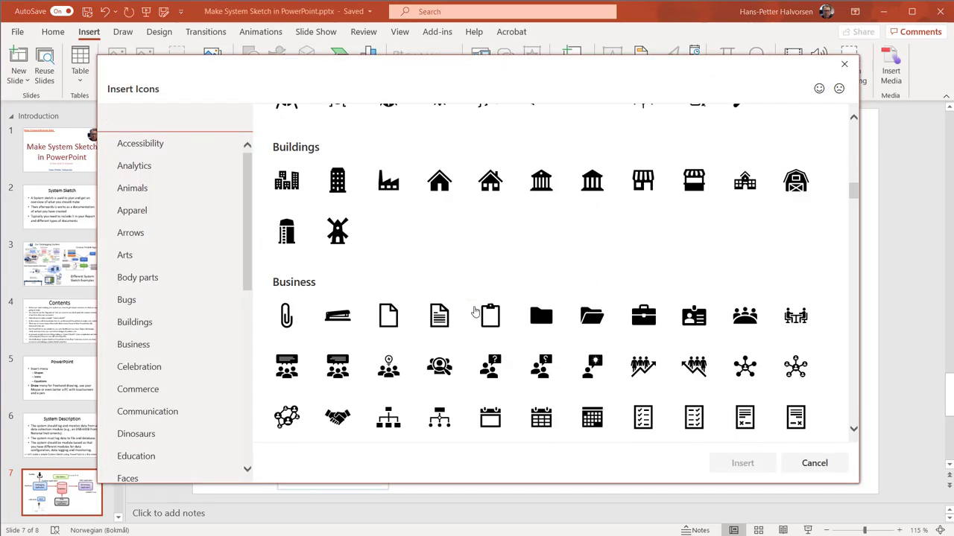
scroll(482, 315, "up", 5)
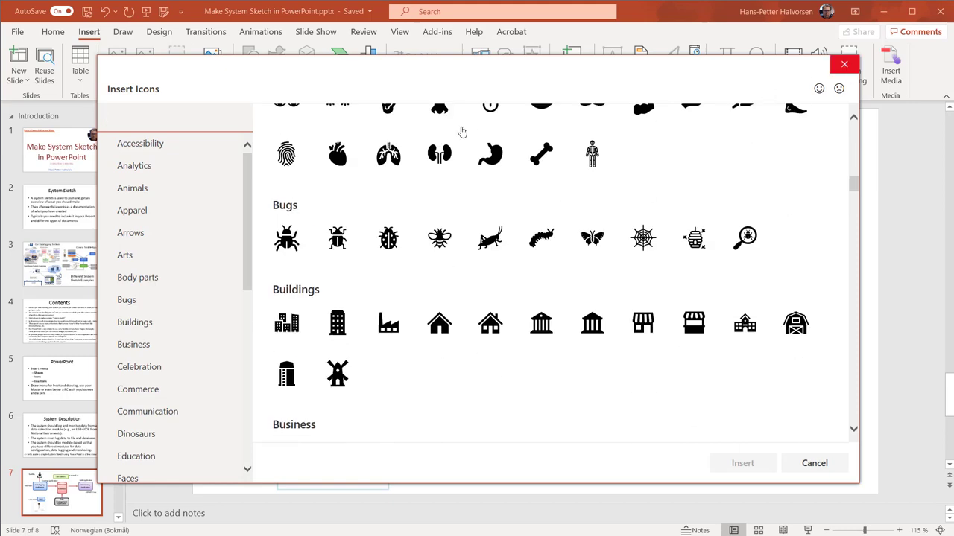
type("temp")
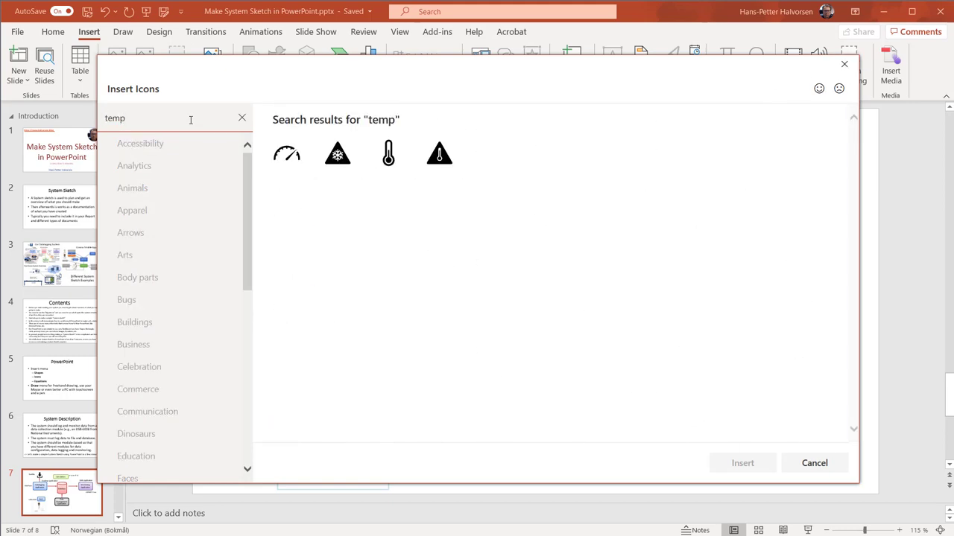
left_click(389, 157)
left_click(739, 463)
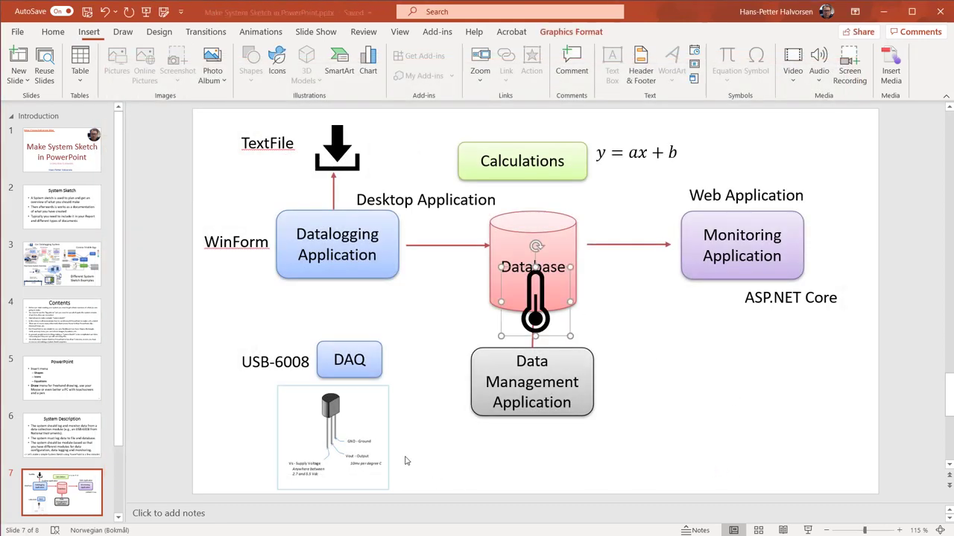
Delete the sensor picture below the DAQ box and put the thermometer icon in its place.
left_click(355, 435)
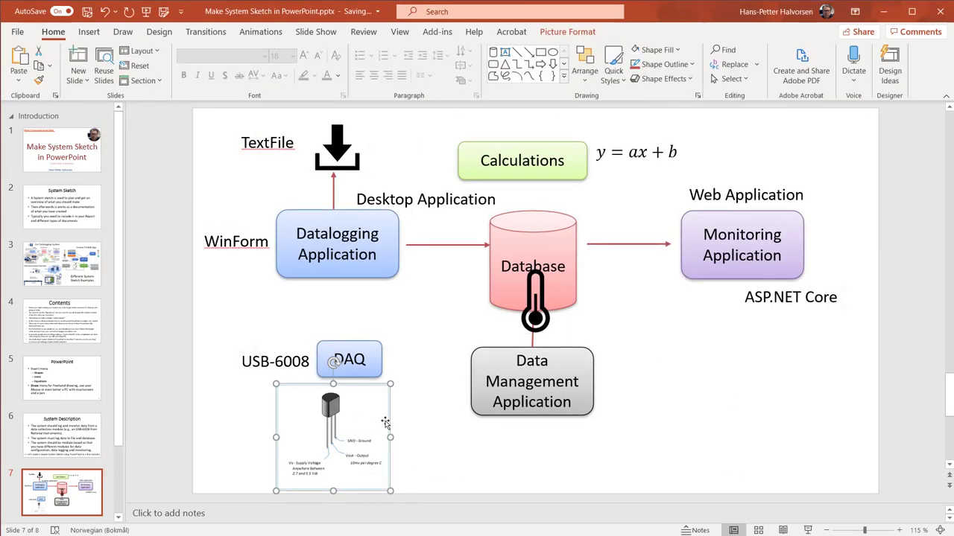
key("Delete")
left_click_drag(540, 302, 341, 431)
left_click(384, 453)
key("Tab")
key("Tab")
key("Tab")
key("Tab")
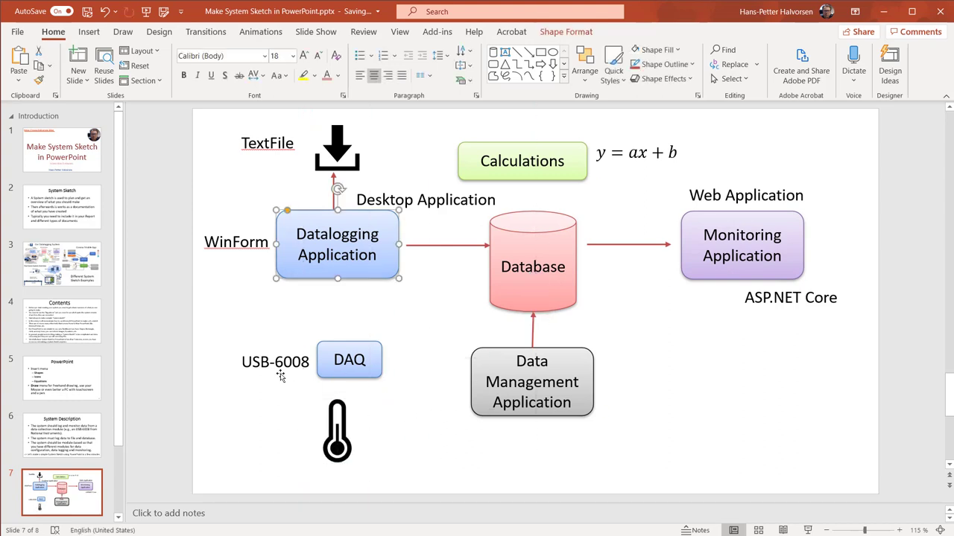
Copy the USB-6008 label to the right of the thermometer icon and change the copy's text to "Temperature Sensor".
left_click_drag(287, 375, 424, 452)
triple_click(424, 452)
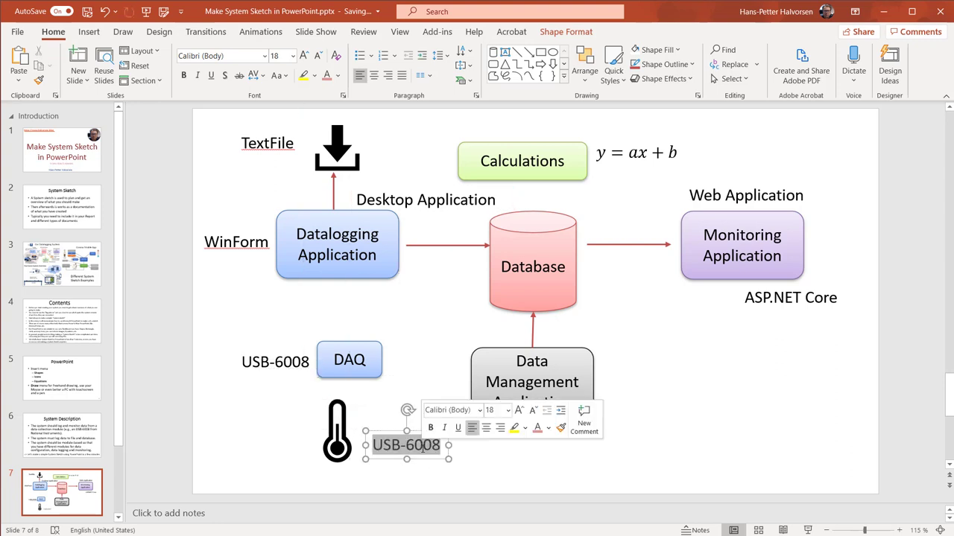
type("Tempera")
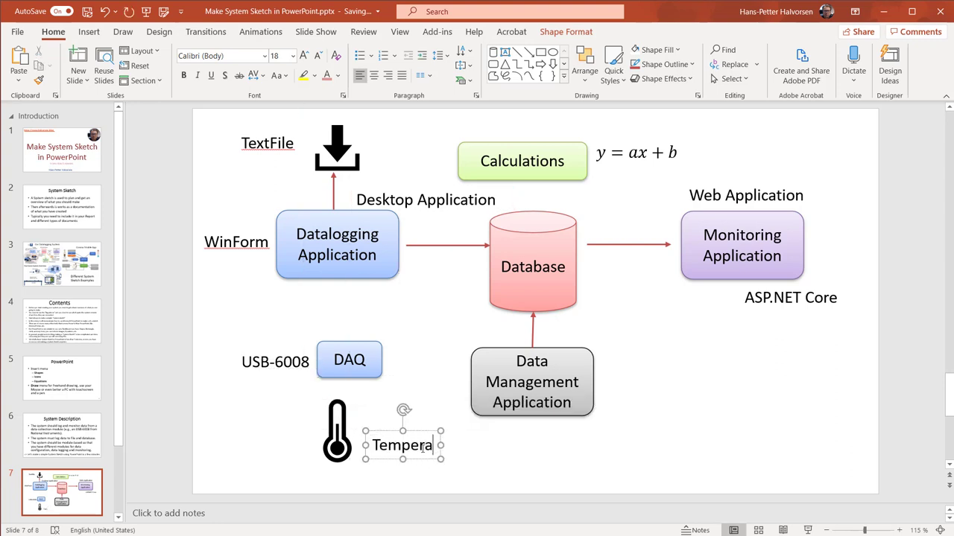
type("ture Sensor")
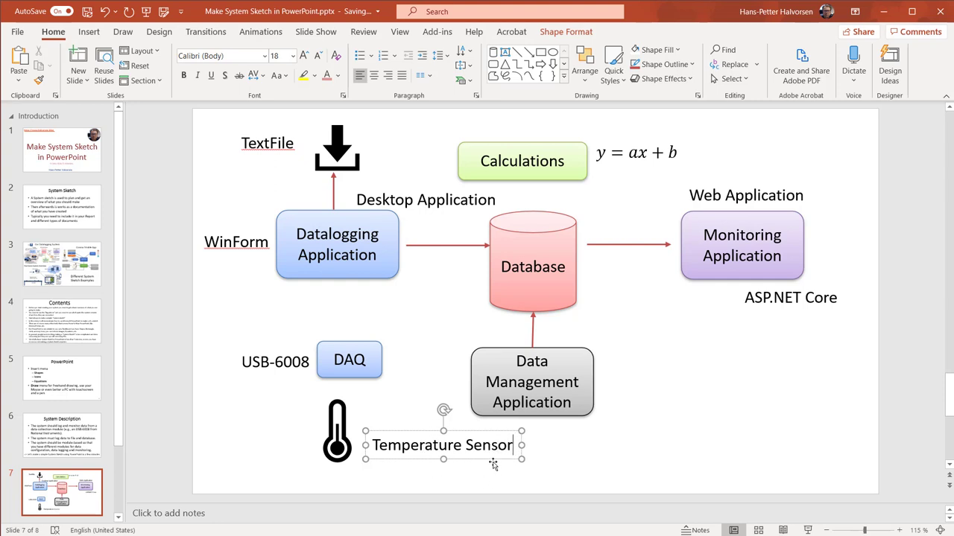
left_click_drag(494, 461, 479, 471)
Fill the thermometer icon with dark red and shift it slightly left, away from its label.
left_click(333, 421)
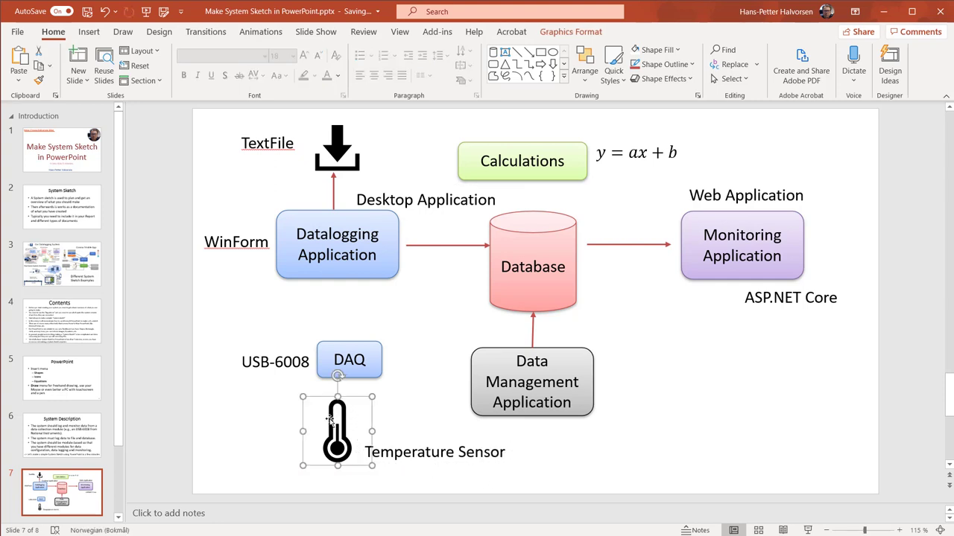
left_click(692, 65)
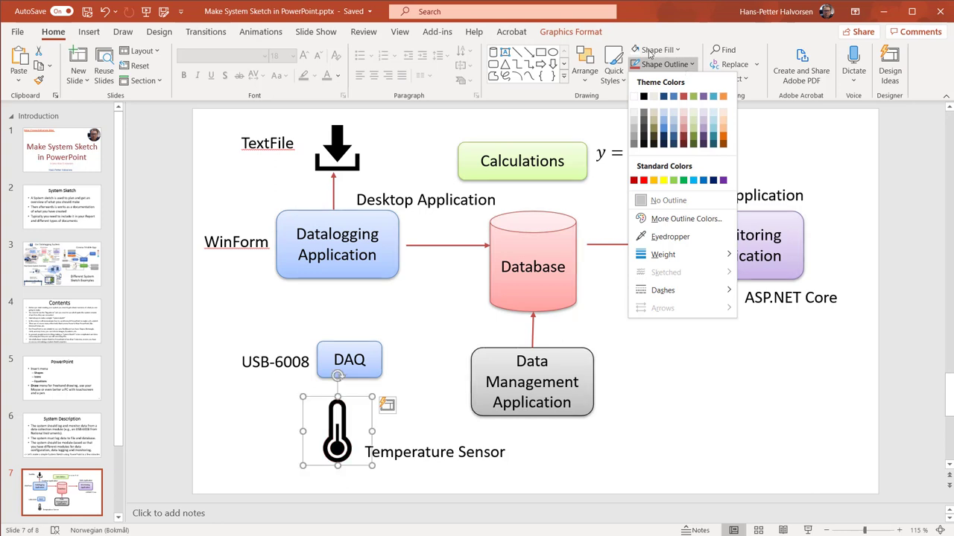
left_click(675, 51)
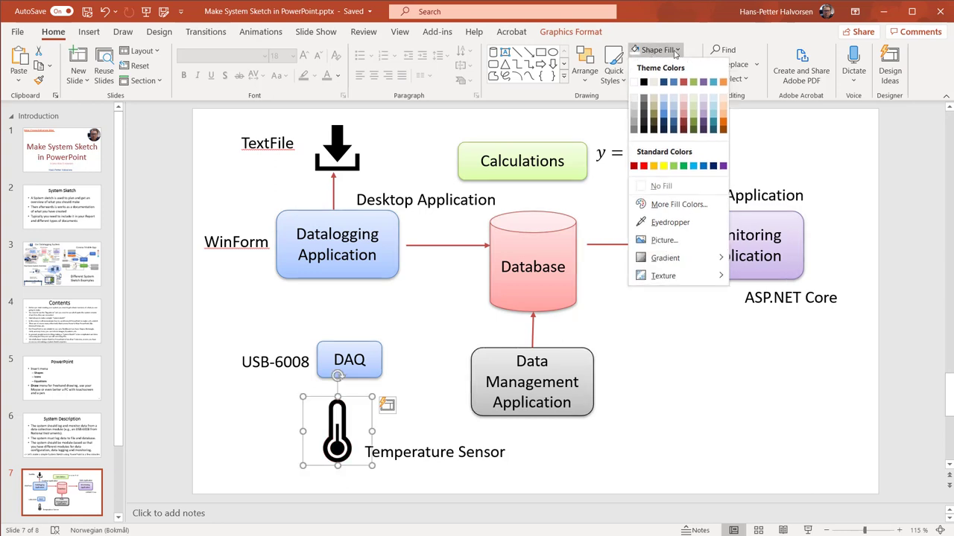
left_click(683, 119)
left_click_drag(364, 422, 353, 422)
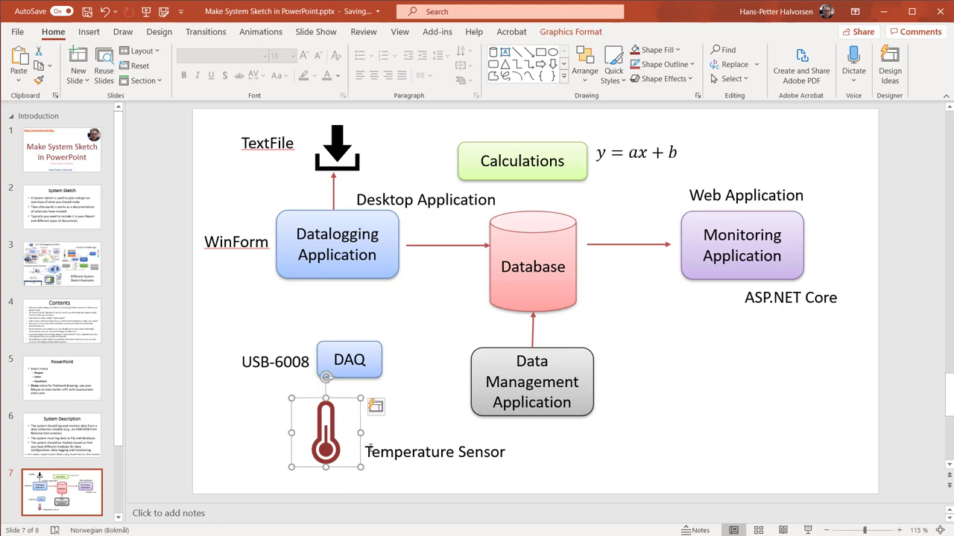
left_click(656, 455)
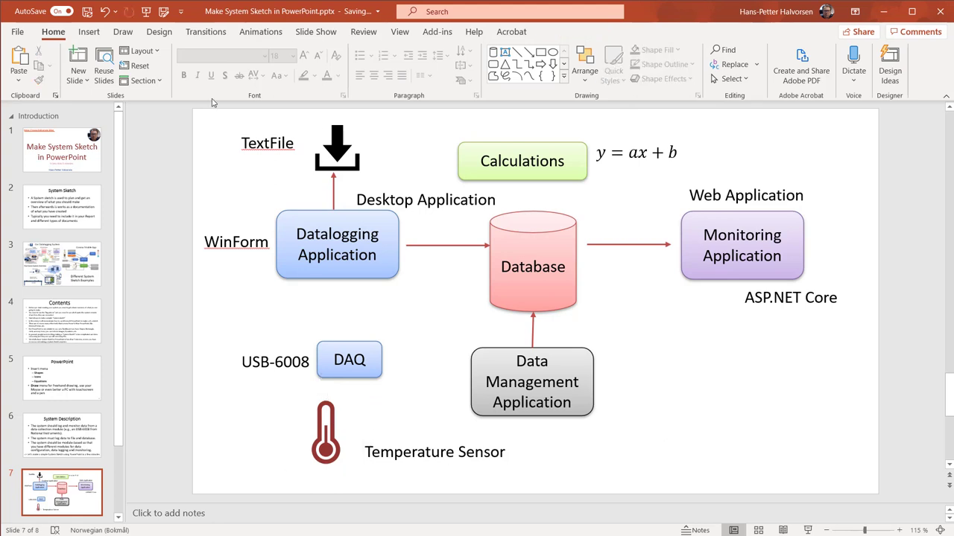
Set the first pen's colour to pink and draw a freehand arrow pointing right, below the Datalogging-to-Database arrow.
left_click(124, 33)
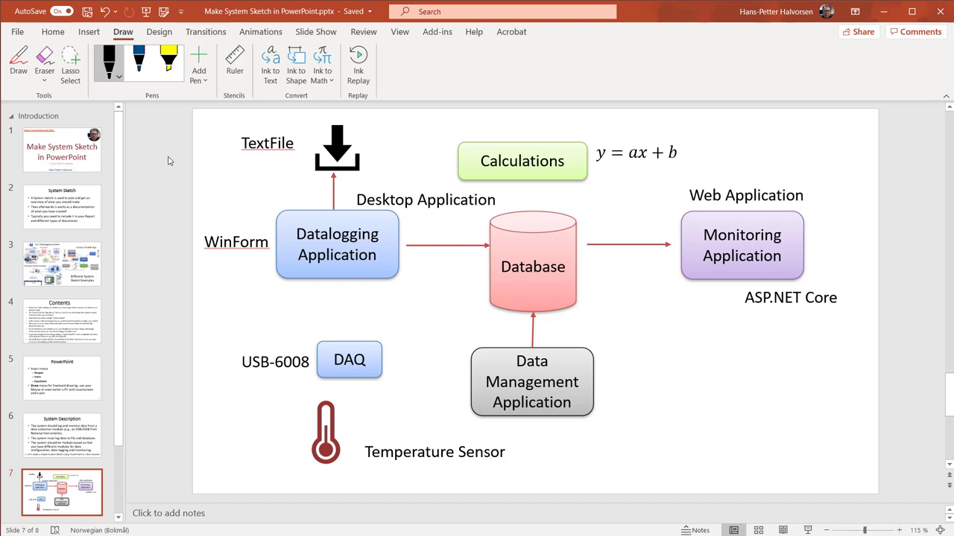
left_click(114, 69)
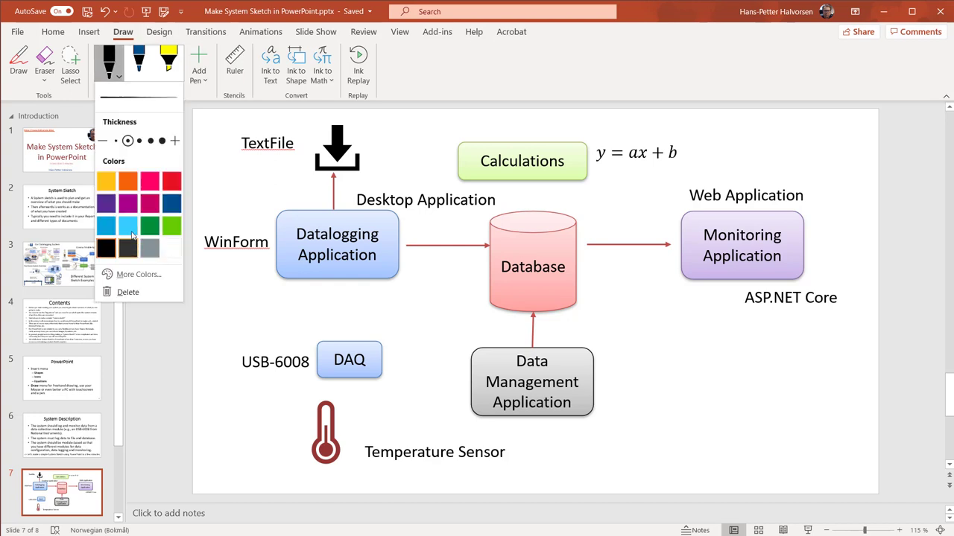
left_click(150, 180)
left_click(369, 310)
left_click_drag(370, 308, 470, 307)
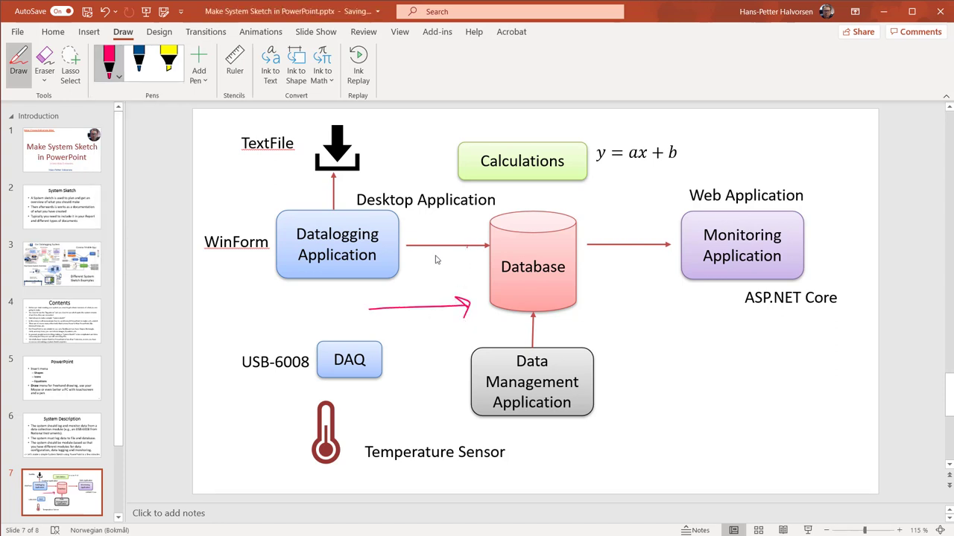
Delete the straight arrow between Datalogging Application and Database and move the pink freehand arrow into its place.
left_click(18, 68)
left_click(450, 245)
key("Delete")
left_click(433, 306)
mouse_move(433, 307)
left_mouse_down()
mouse_move(443, 251)
mouse_move(407, 252)
left_mouse_up()
left_click(430, 298)
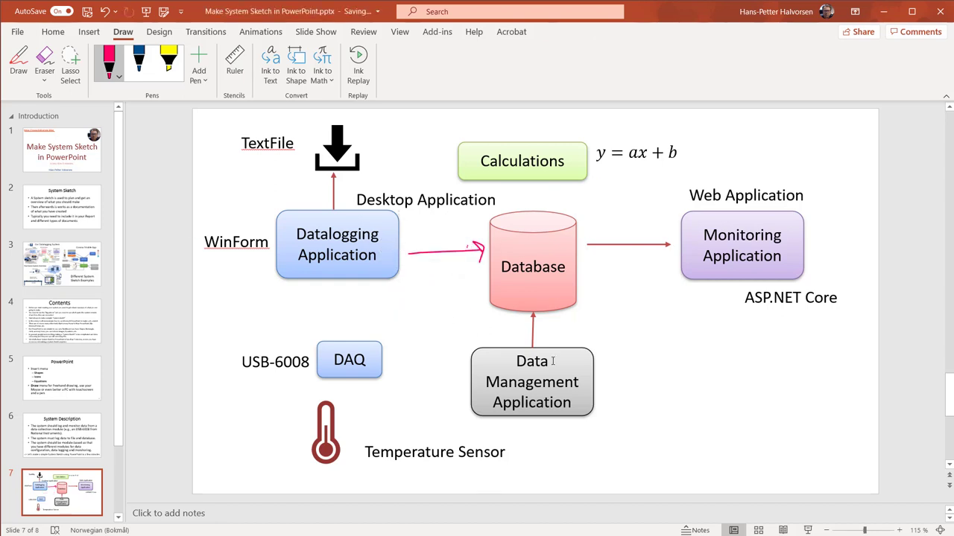
Replace the straight arrow from Database to Monitoring Application with a freehand arrow drawn in purple pen.
left_click(660, 245)
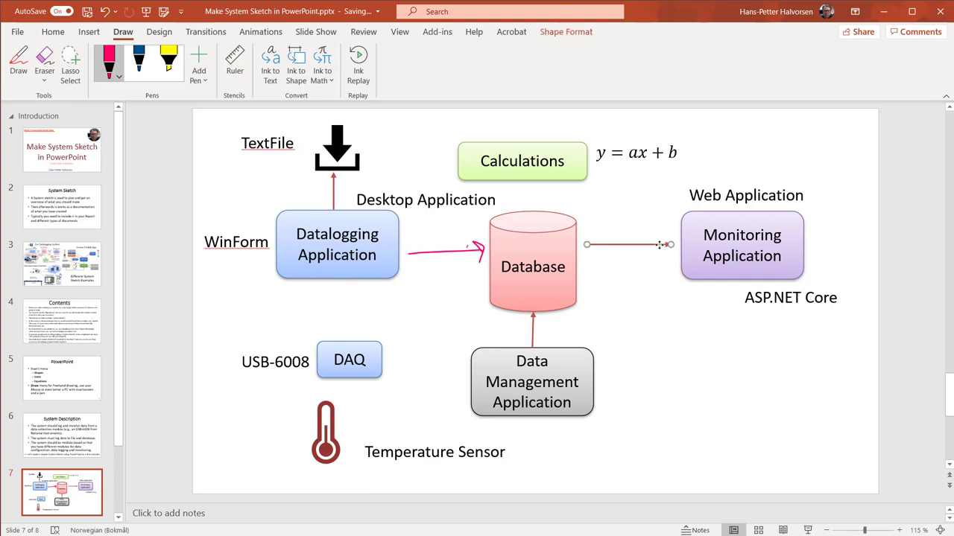
key("Delete")
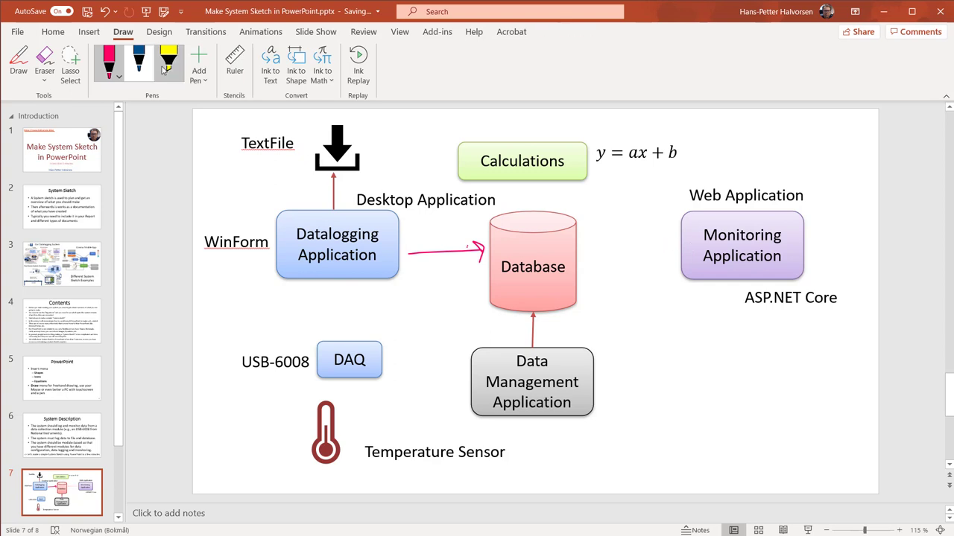
left_click(110, 65)
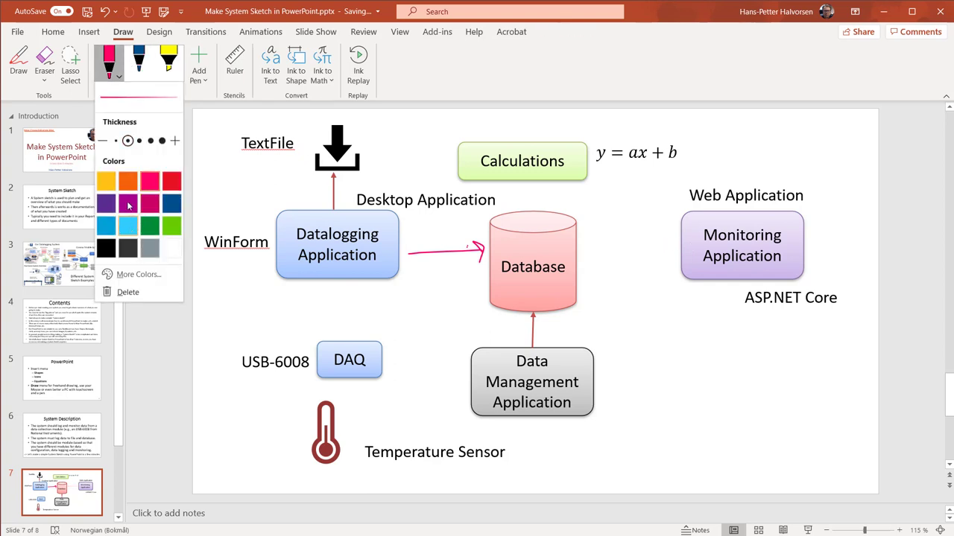
left_click(127, 206)
mouse_move(586, 253)
left_mouse_down()
mouse_move(659, 255)
mouse_move(653, 238)
mouse_move(687, 253)
mouse_move(663, 273)
left_mouse_up()
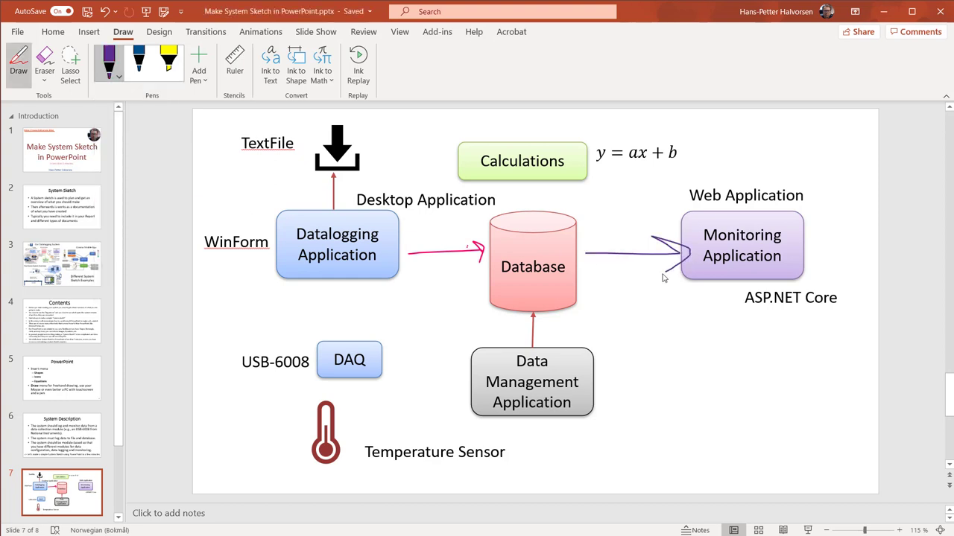